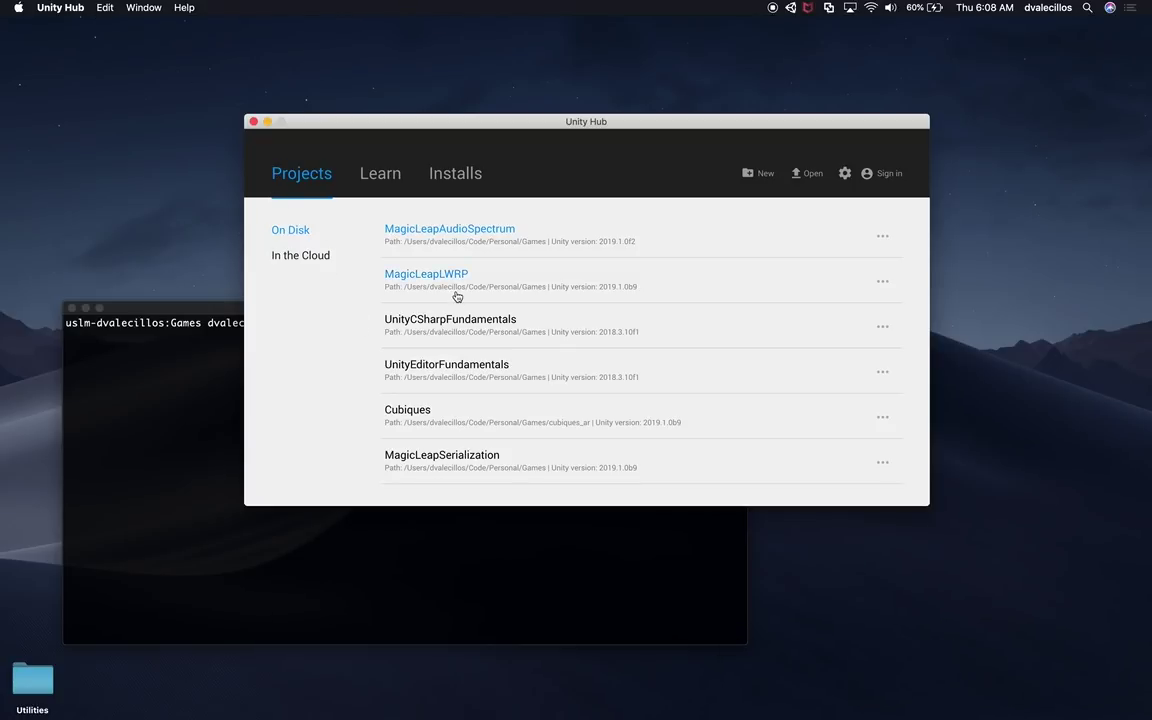
- Start a new project and name it UnityMobileLWRPVFXGraph
{"action": "left_click", "coordinate": [752, 174]}
{"action": "left_click_drag", "start_coordinate": [494, 273], "coordinate": [338, 262]}
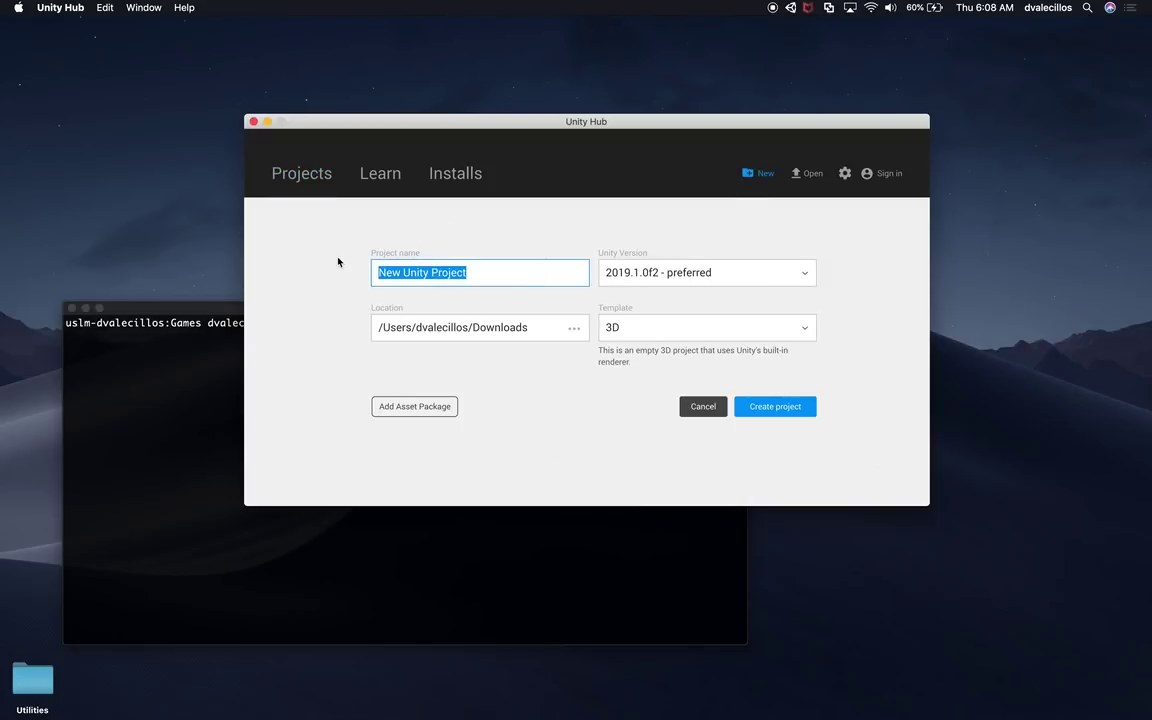
{"action": "type", "text": "UnityMobi"}
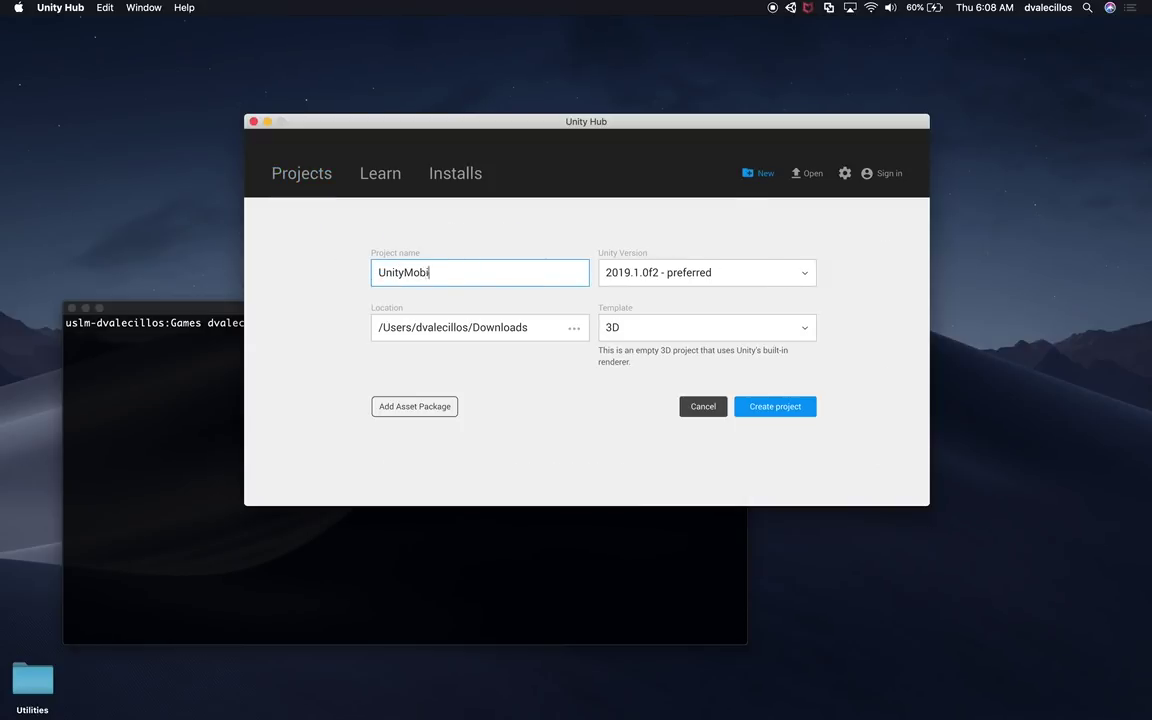
{"action": "type", "text": "leLWRPVFXGrapg"}
{"action": "key", "text": "BackSpace"}
{"action": "type", "text": "h"}
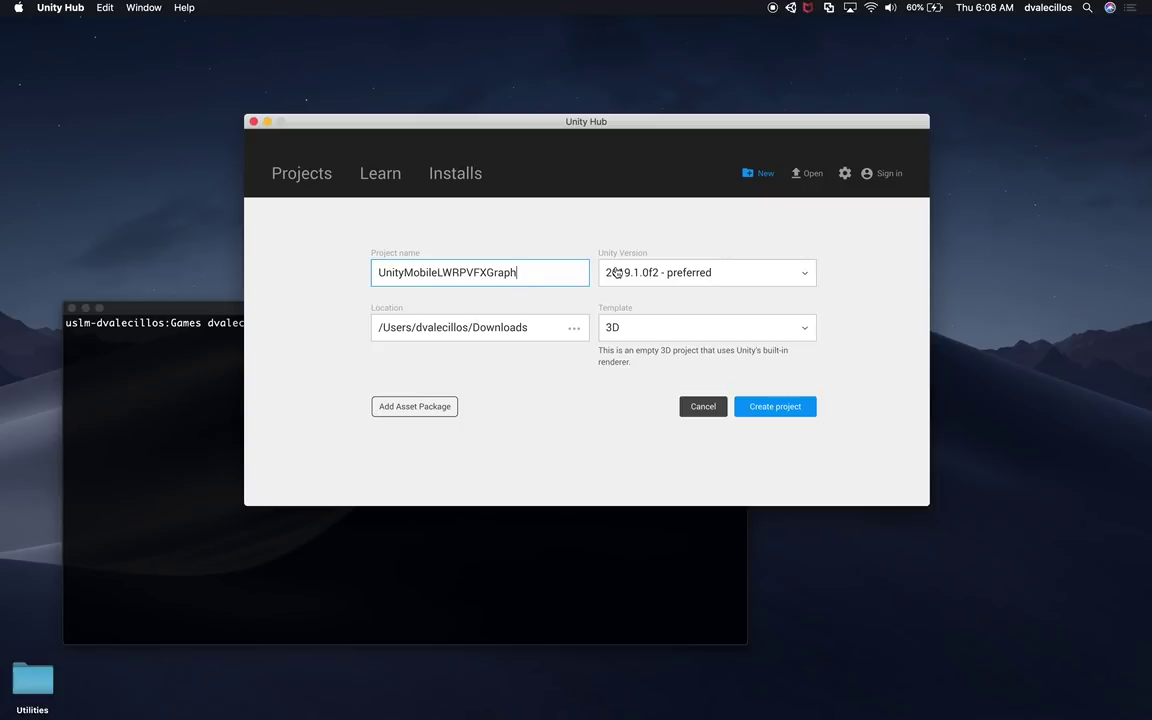
- Set the project location to the Code/Personal/Games/ folder inside the home directory
{"action": "double_click", "coordinate": [519, 329]}
{"action": "type", "text": "Code/"}
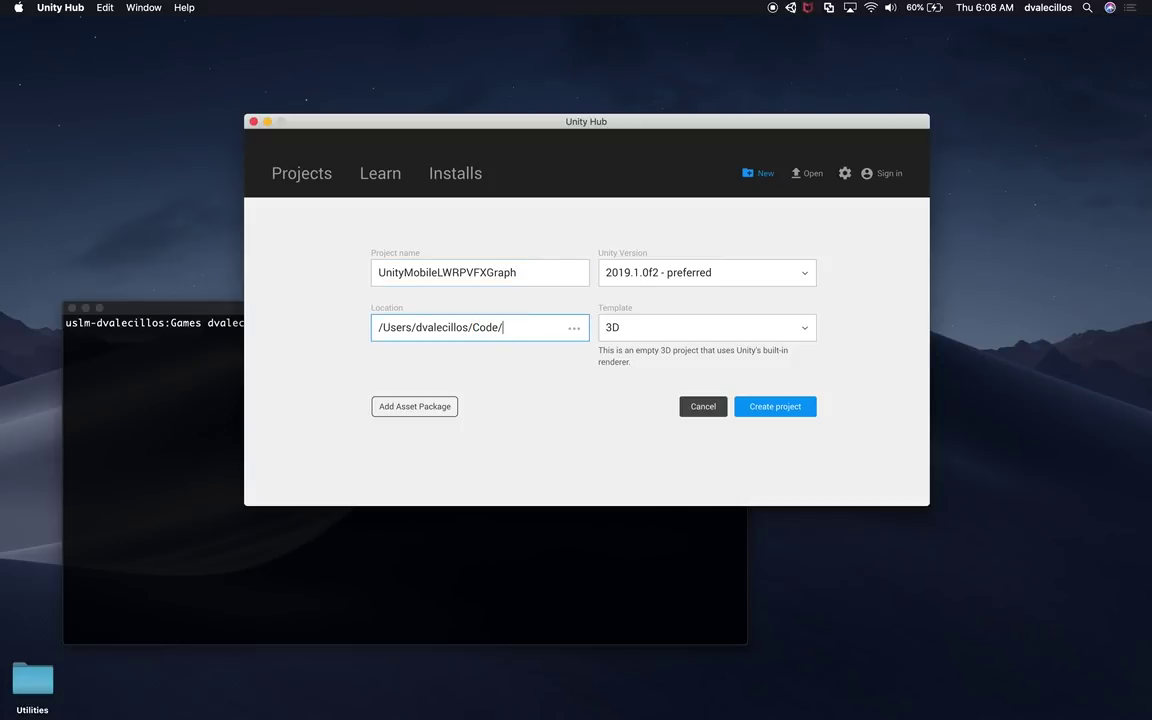
{"action": "type", "text": "Personal/Games/"}
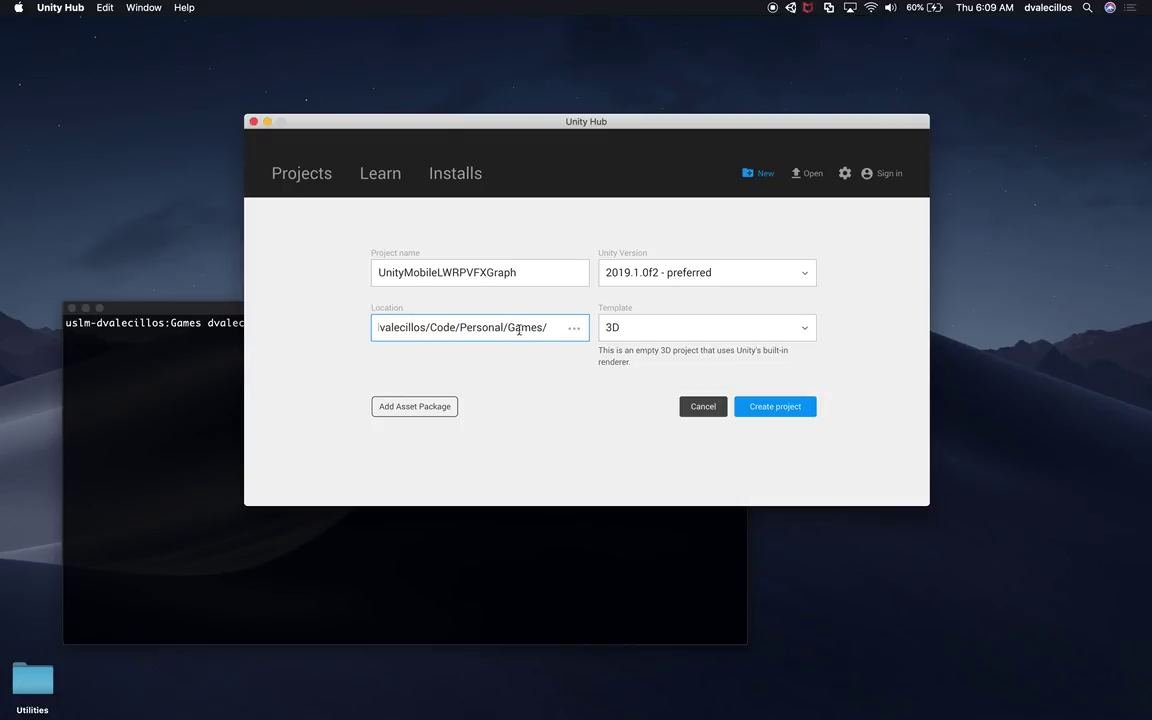
- Choose the Lightweight RP template and create the project
{"action": "left_click", "coordinate": [701, 330]}
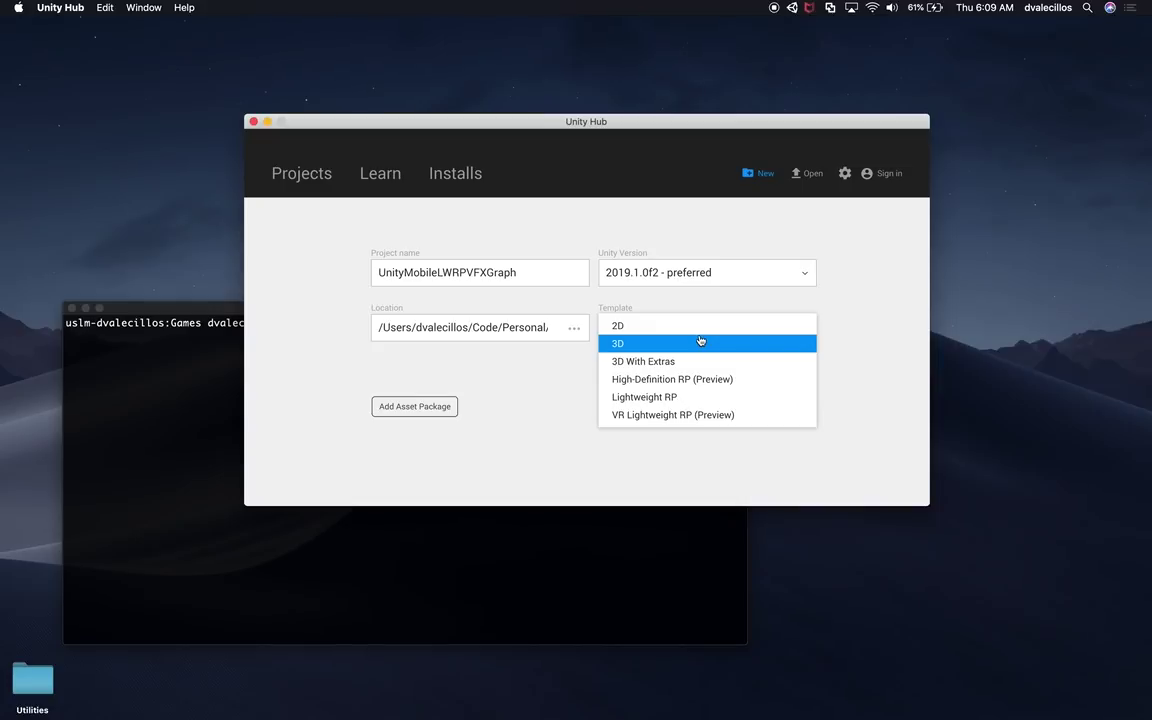
{"action": "left_click", "coordinate": [679, 400]}
{"action": "left_click", "coordinate": [770, 406]}
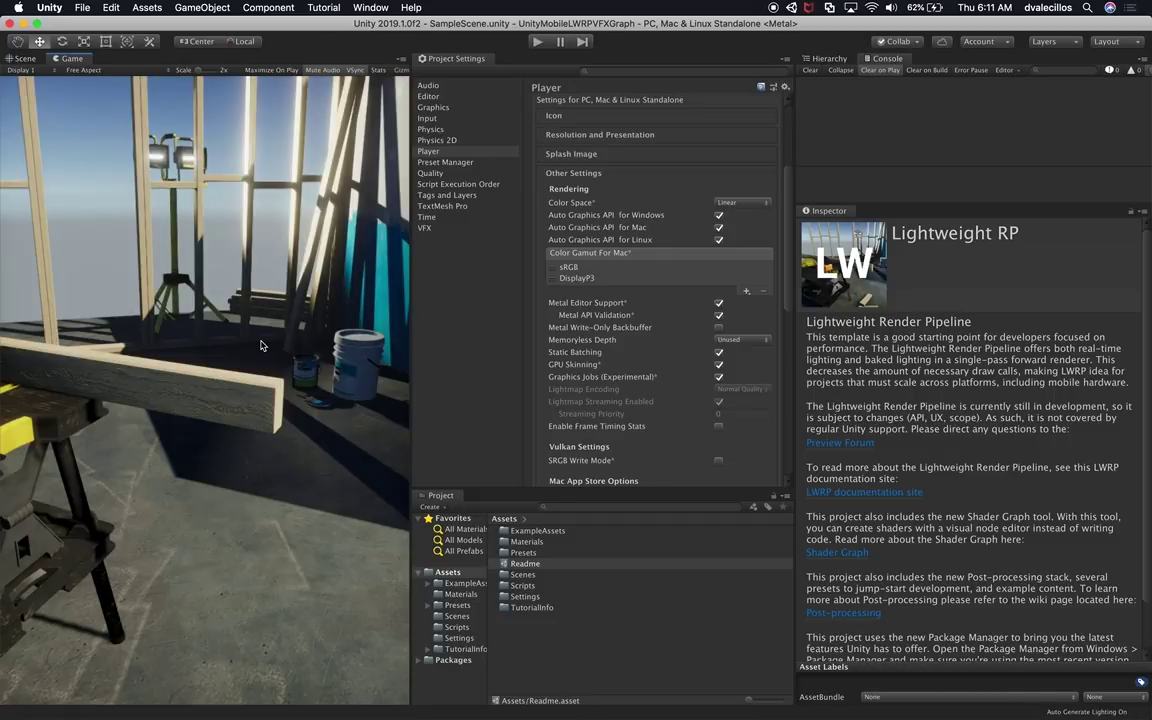
- Switch the editor to the Default layout and expand SampleScene to show its objects
{"action": "left_click", "coordinate": [1108, 41]}
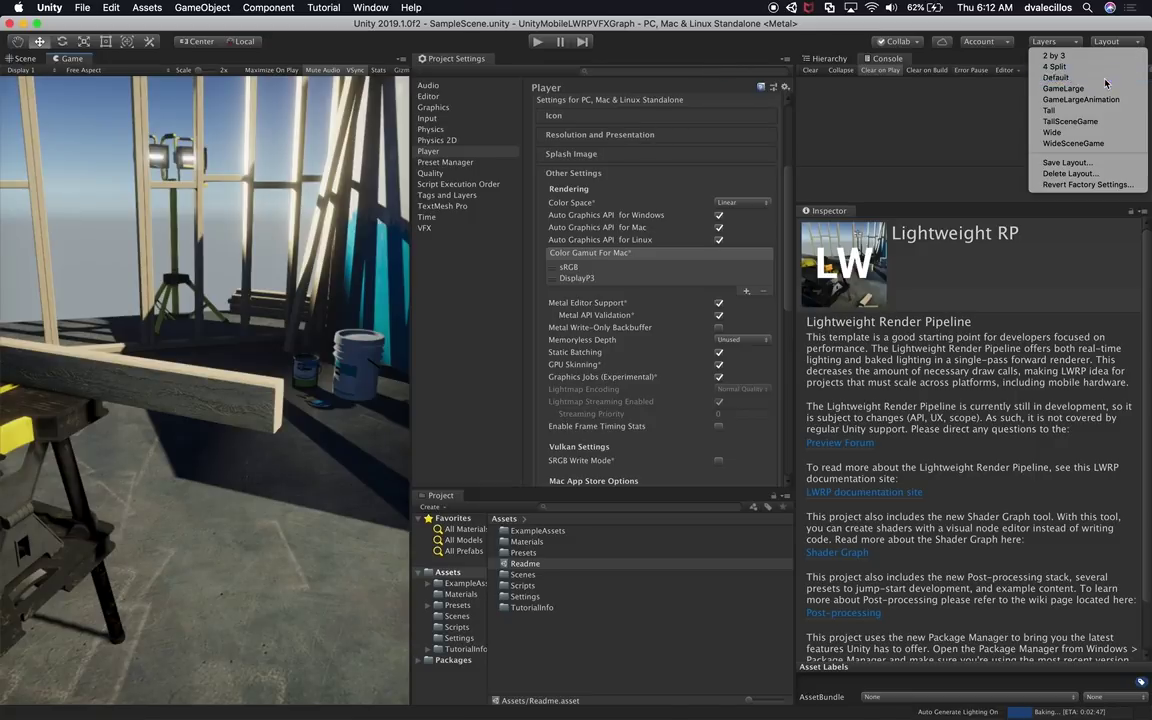
{"action": "left_click", "coordinate": [1105, 78]}
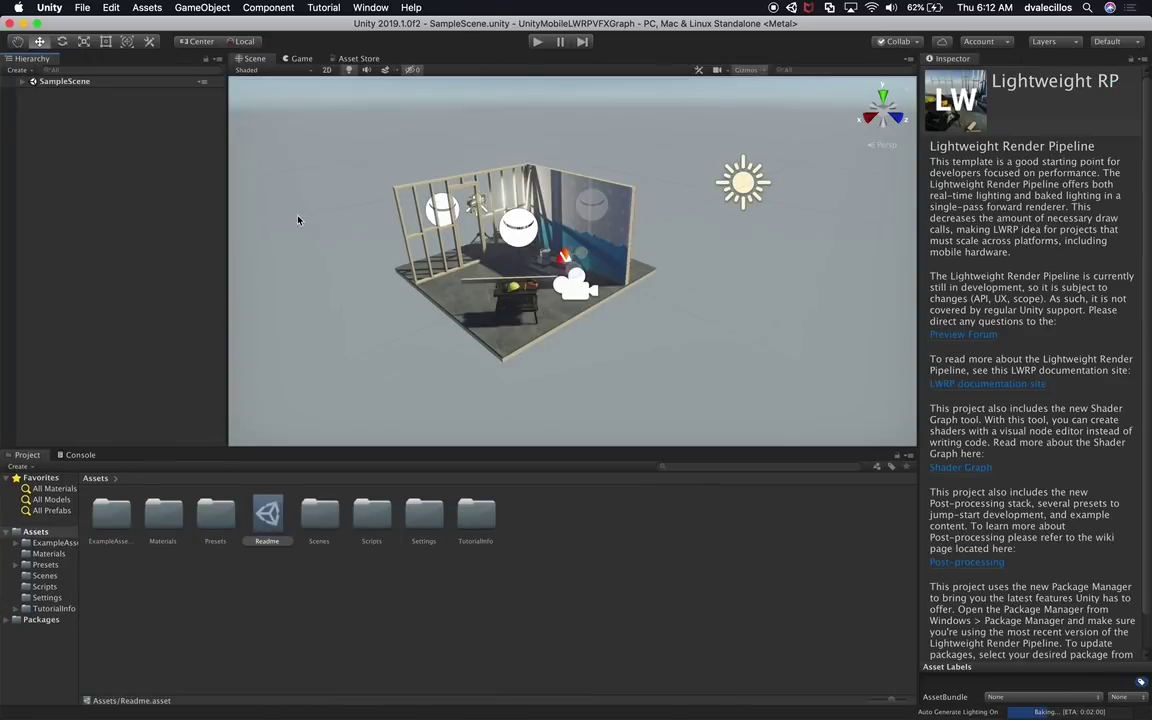
{"action": "left_click_drag", "start_coordinate": [440, 290], "coordinate": [465, 294], "text": "alt"}
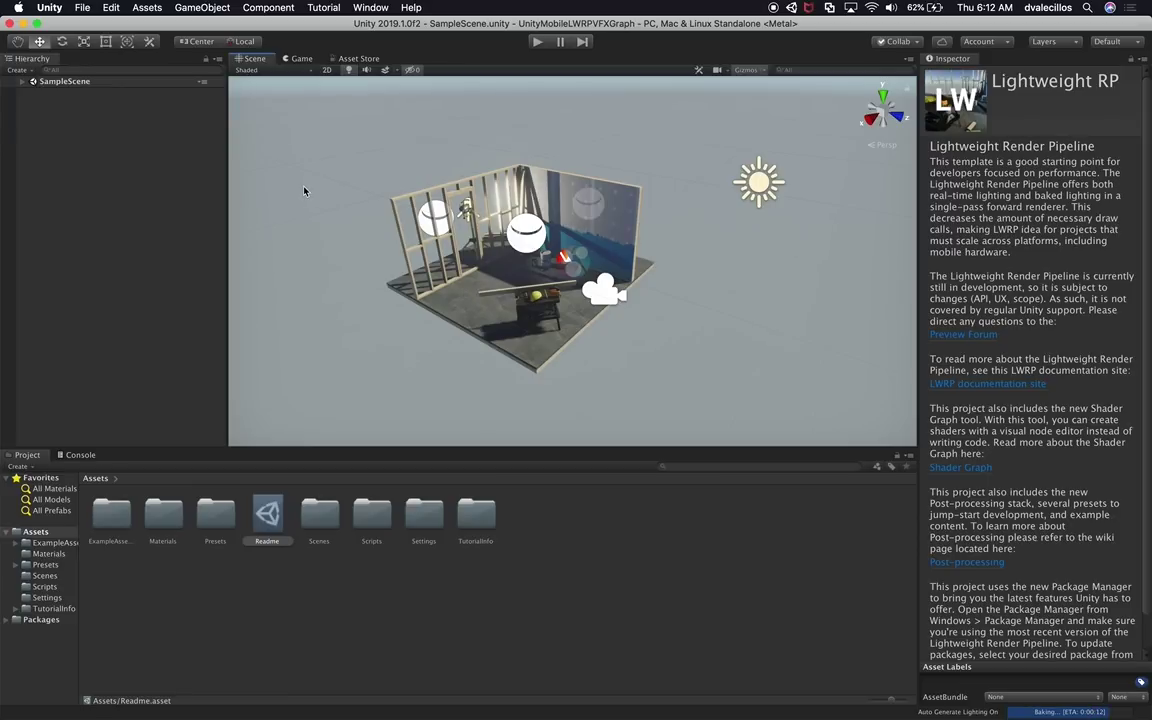
{"action": "left_click", "coordinate": [22, 84]}
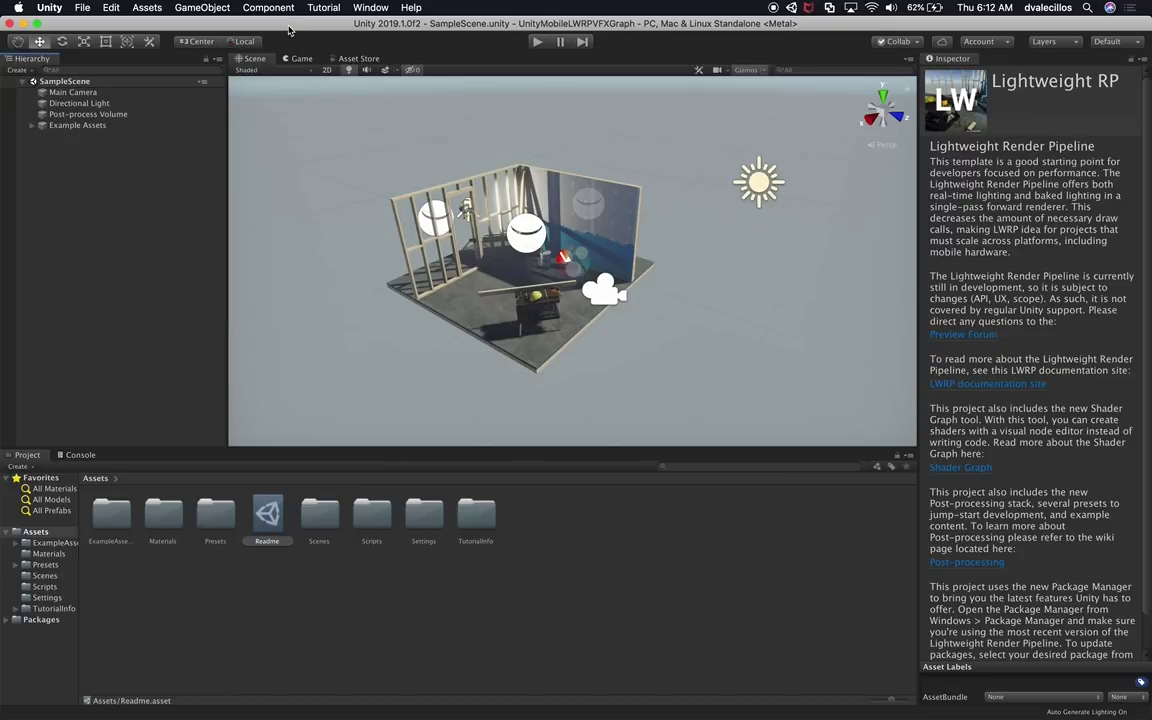
- Open the Package Manager and enable showing preview packages
{"action": "left_click", "coordinate": [375, 9]}
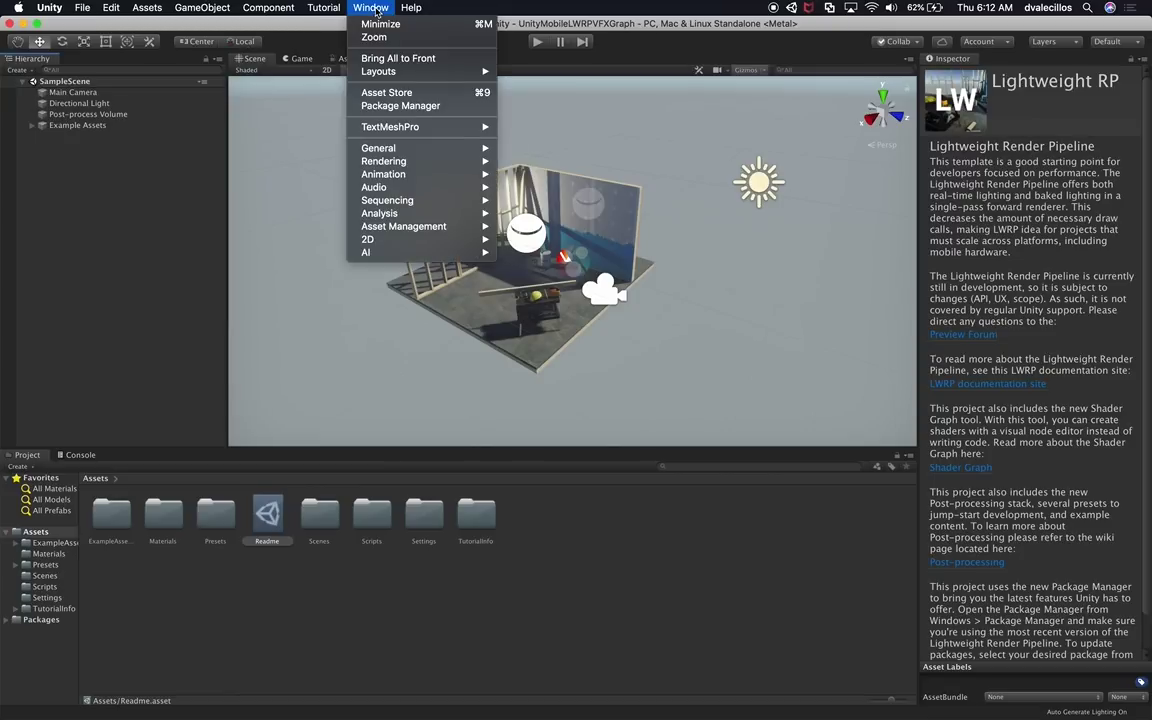
{"action": "left_click", "coordinate": [393, 105]}
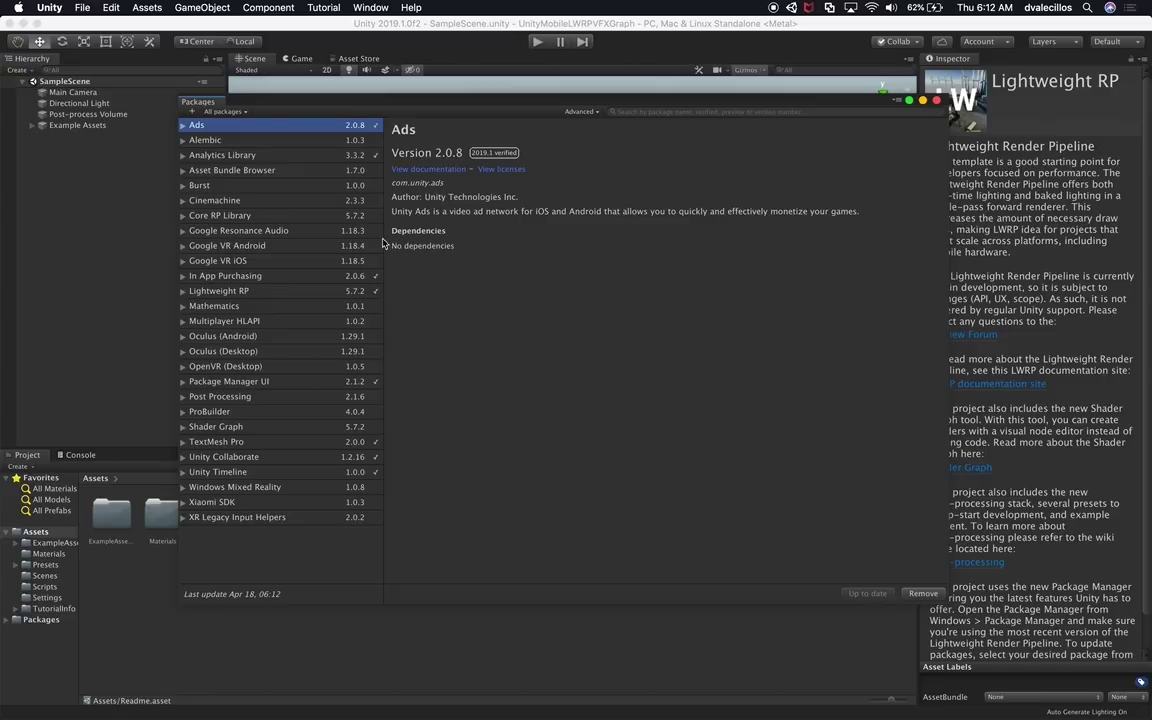
{"action": "left_click", "coordinate": [576, 112]}
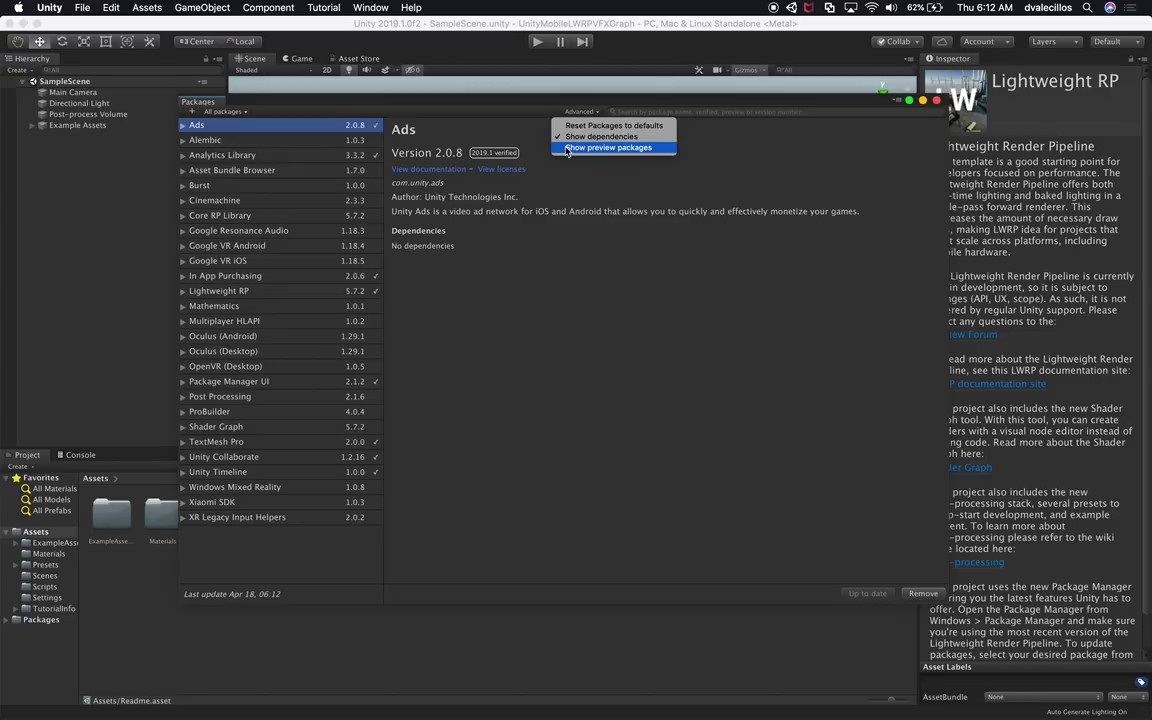
{"action": "left_click", "coordinate": [567, 148]}
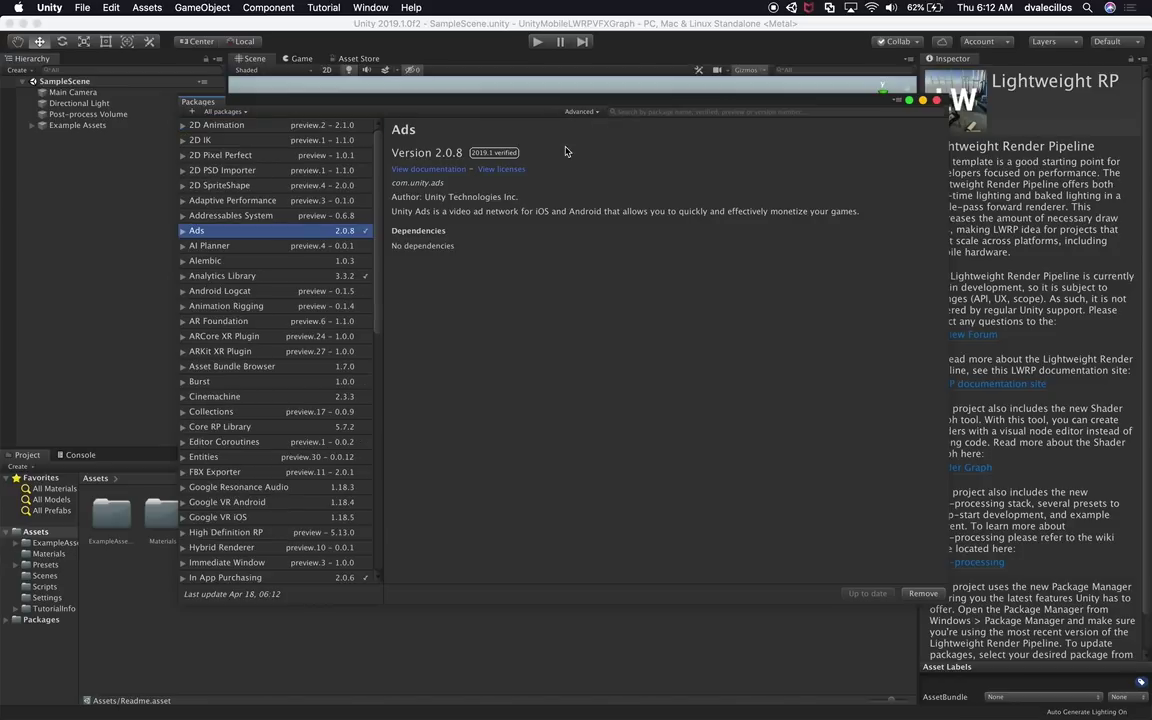
- Find the Visual Effect Graph package, list all its versions and install preview 5.13.0
{"action": "scroll", "coordinate": [280, 480], "scroll_direction": "down", "scroll_amount": 10}
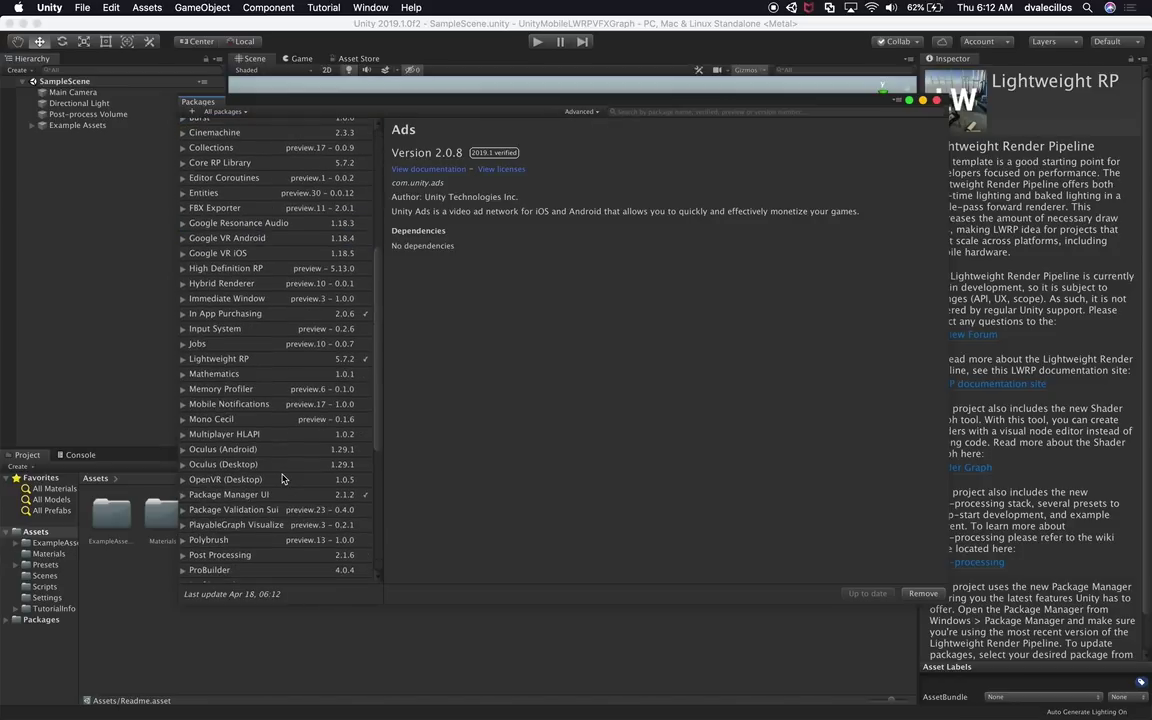
{"action": "scroll", "coordinate": [282, 479], "scroll_direction": "down", "scroll_amount": 3}
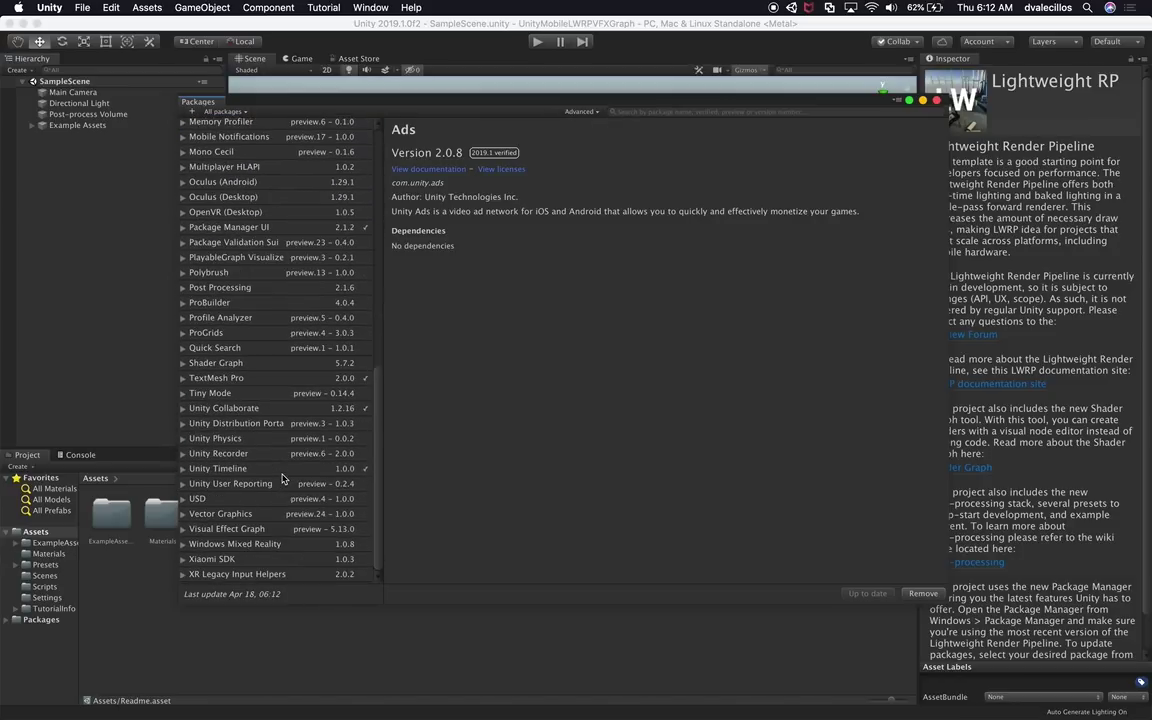
{"action": "left_click", "coordinate": [240, 530]}
{"action": "left_click", "coordinate": [184, 530]}
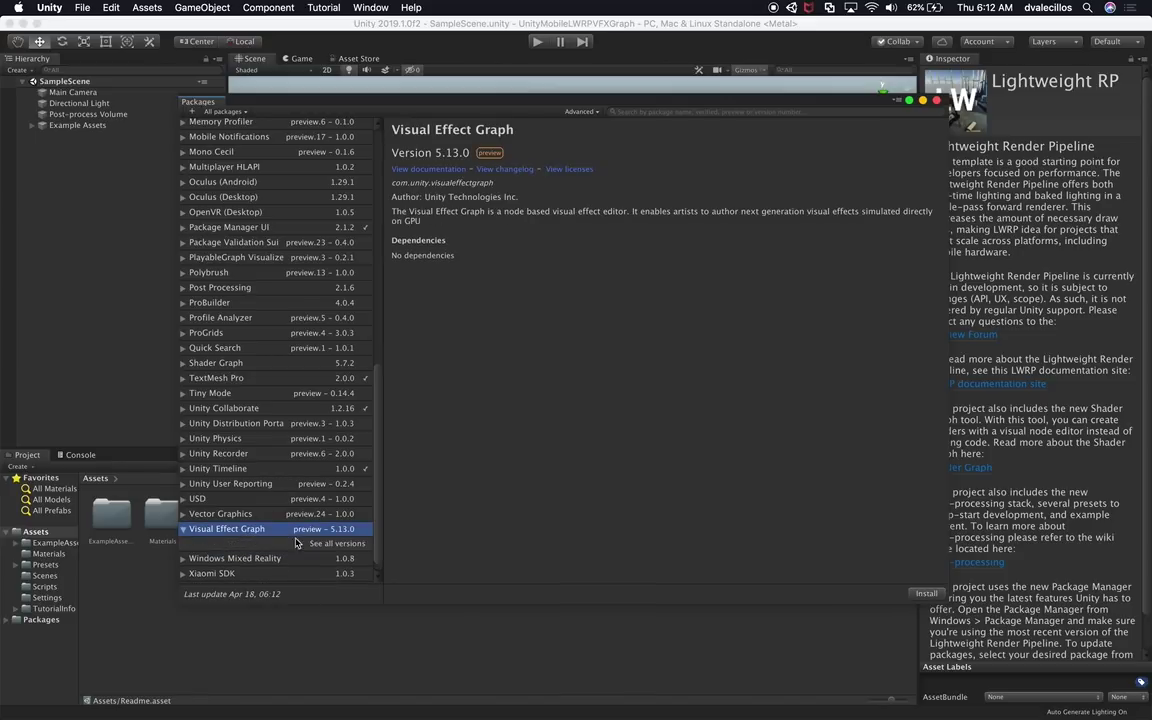
{"action": "left_click", "coordinate": [340, 543]}
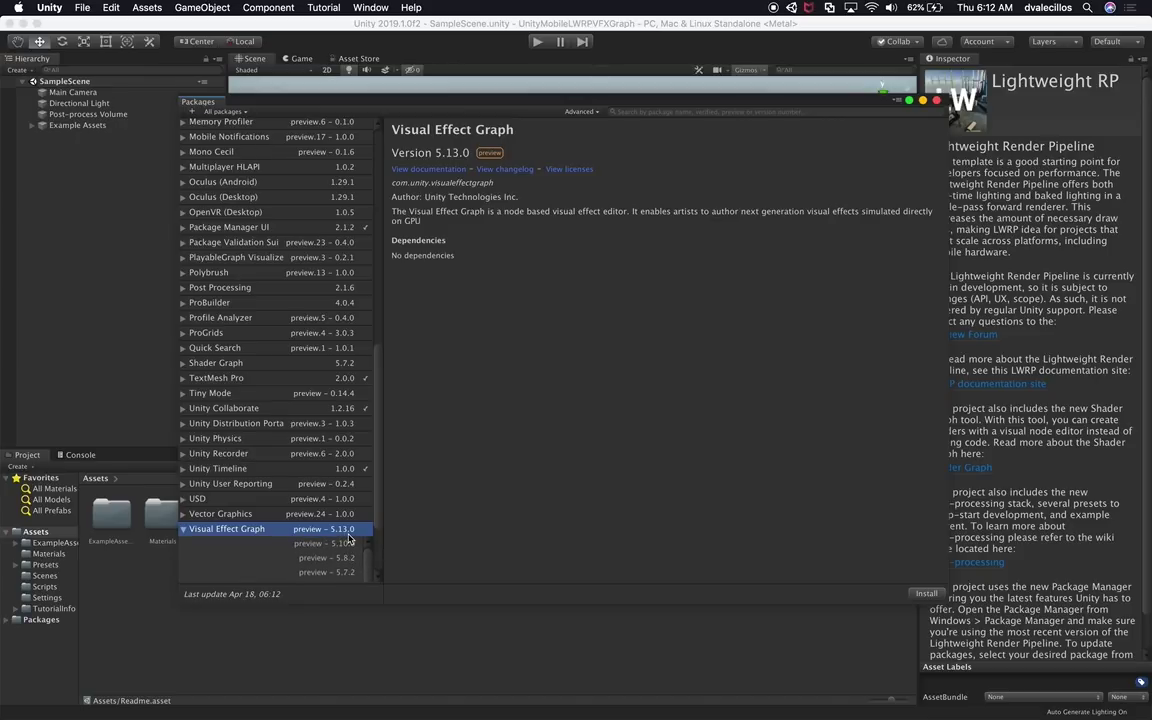
{"action": "left_click", "coordinate": [926, 594]}
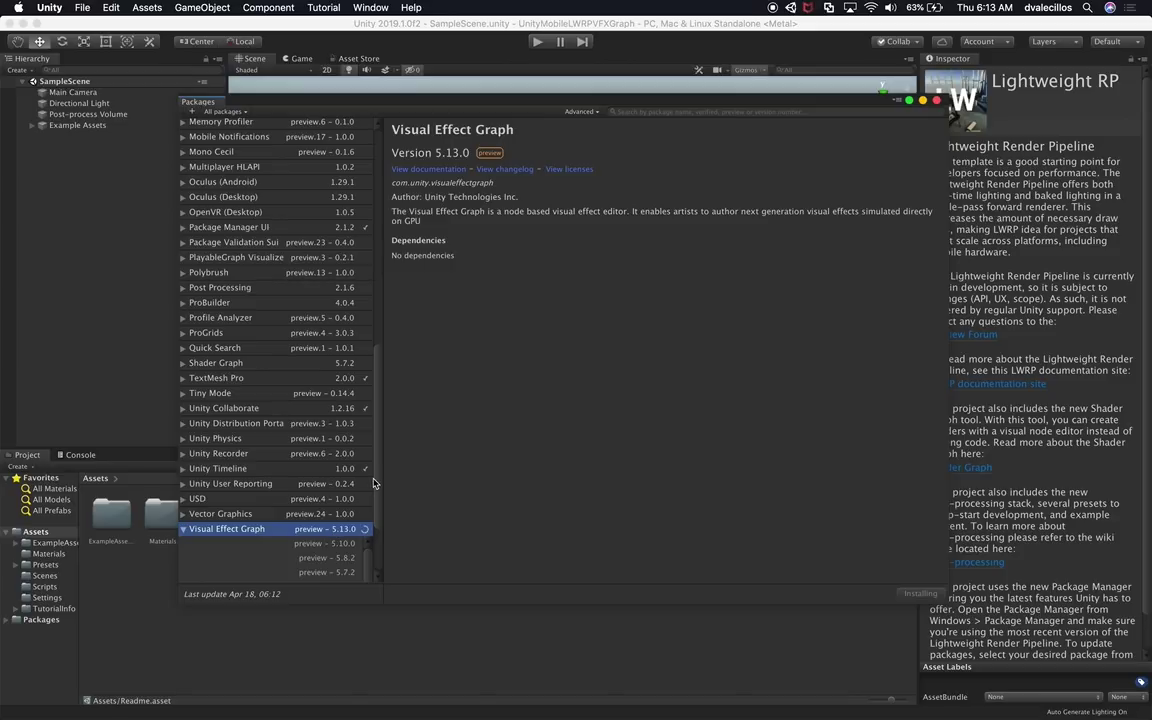
- Update the Lightweight RP package to version 5.13.0, matching the Visual Effect Graph version
{"action": "scroll", "coordinate": [379, 460], "scroll_direction": "up", "scroll_amount": 6}
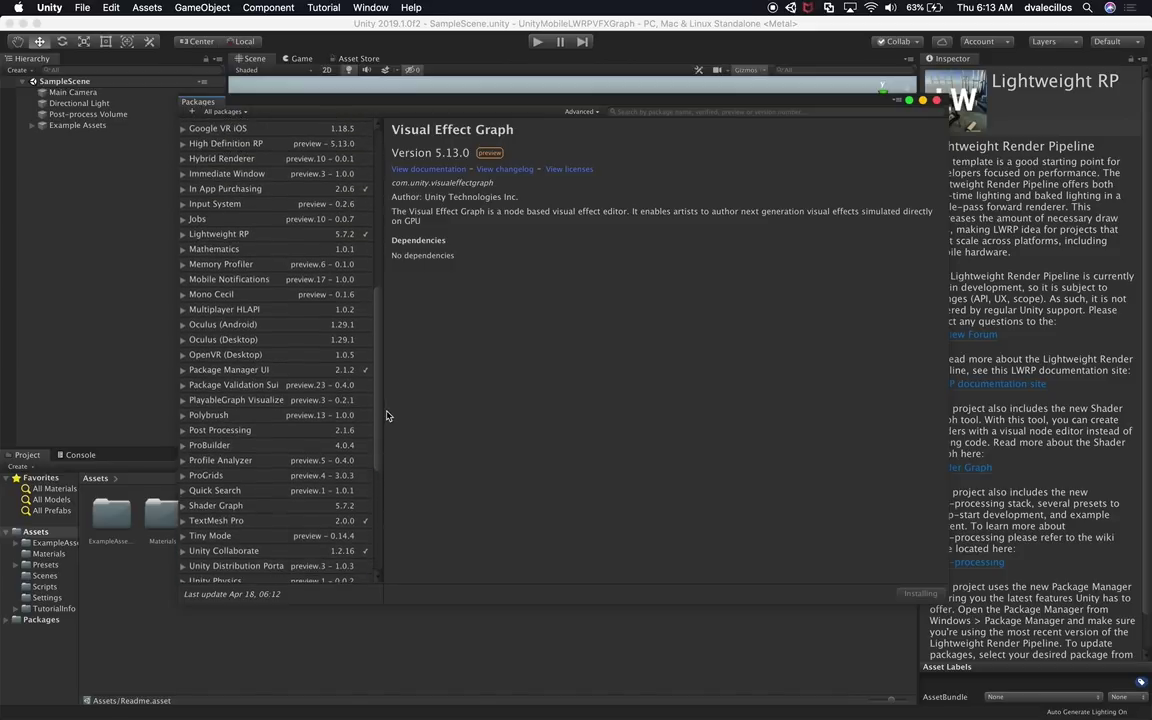
{"action": "left_click", "coordinate": [183, 273]}
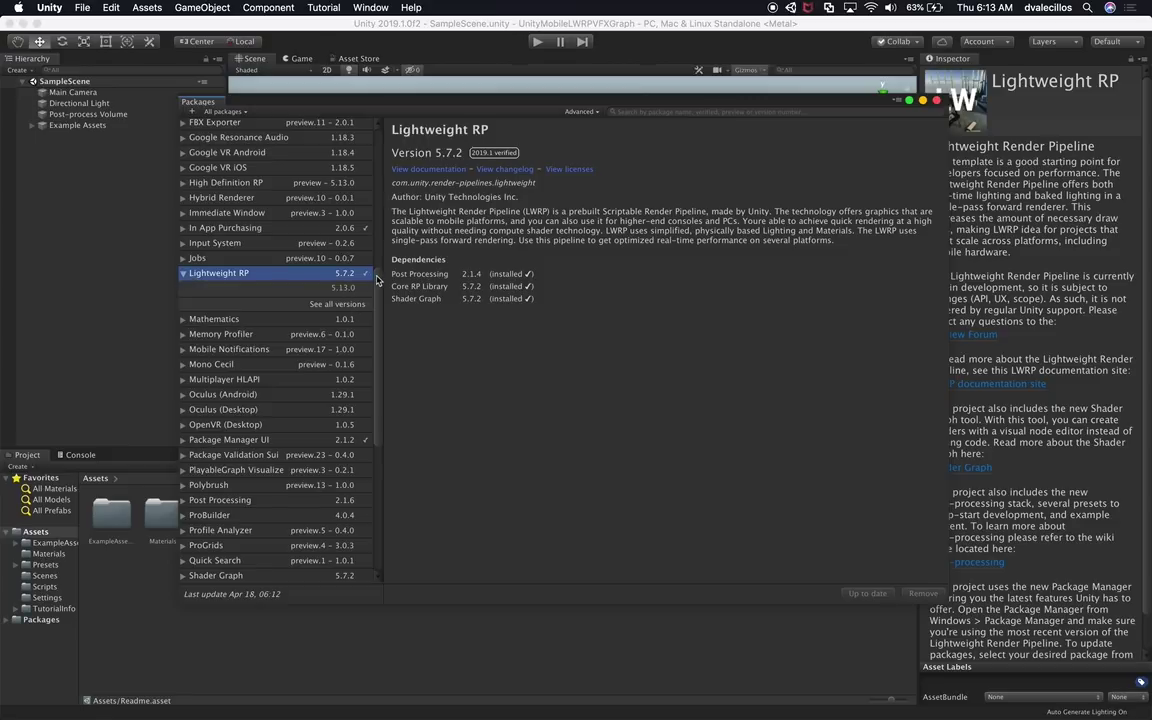
{"action": "scroll", "coordinate": [375, 310], "scroll_direction": "down", "scroll_amount": 10}
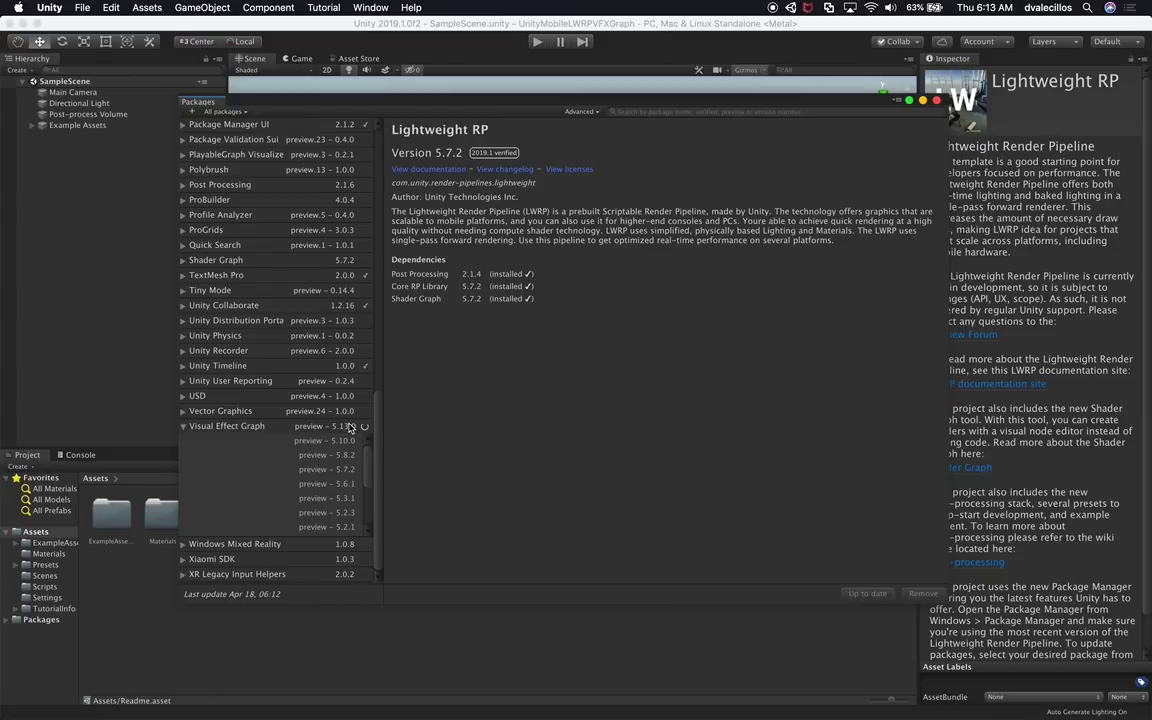
{"action": "left_click_drag", "start_coordinate": [378, 429], "coordinate": [386, 292]}
{"action": "scroll", "coordinate": [360, 300], "scroll_direction": "up", "scroll_amount": 5}
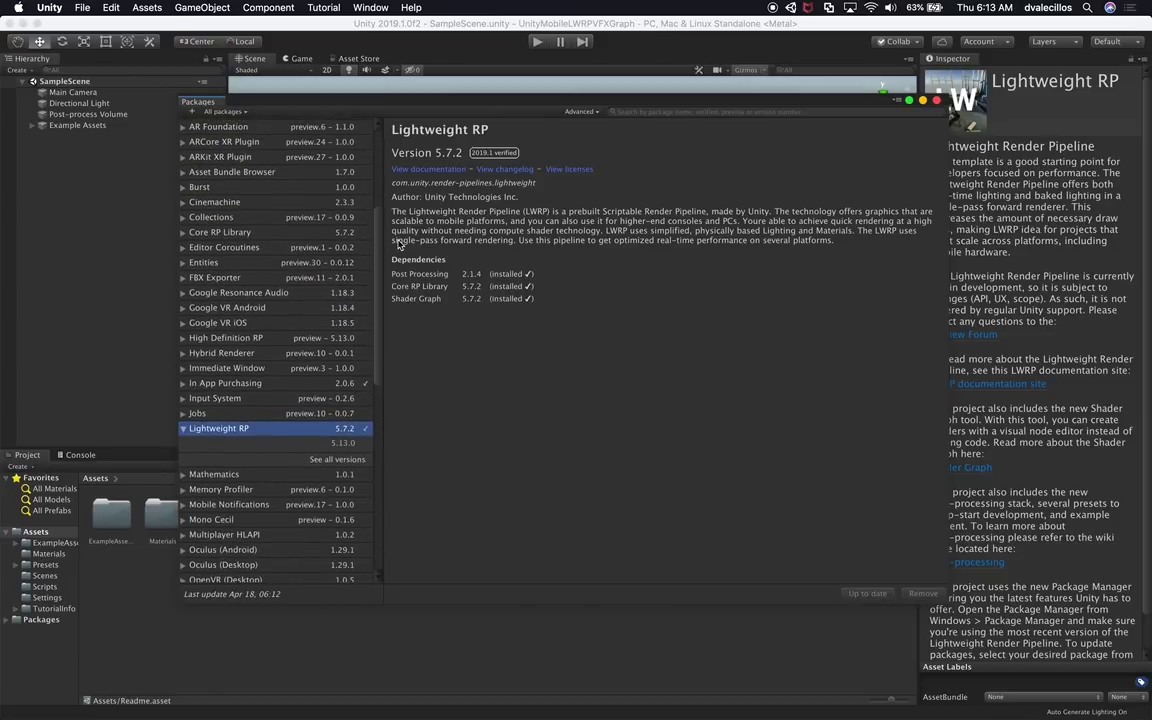
{"action": "left_click", "coordinate": [349, 451]}
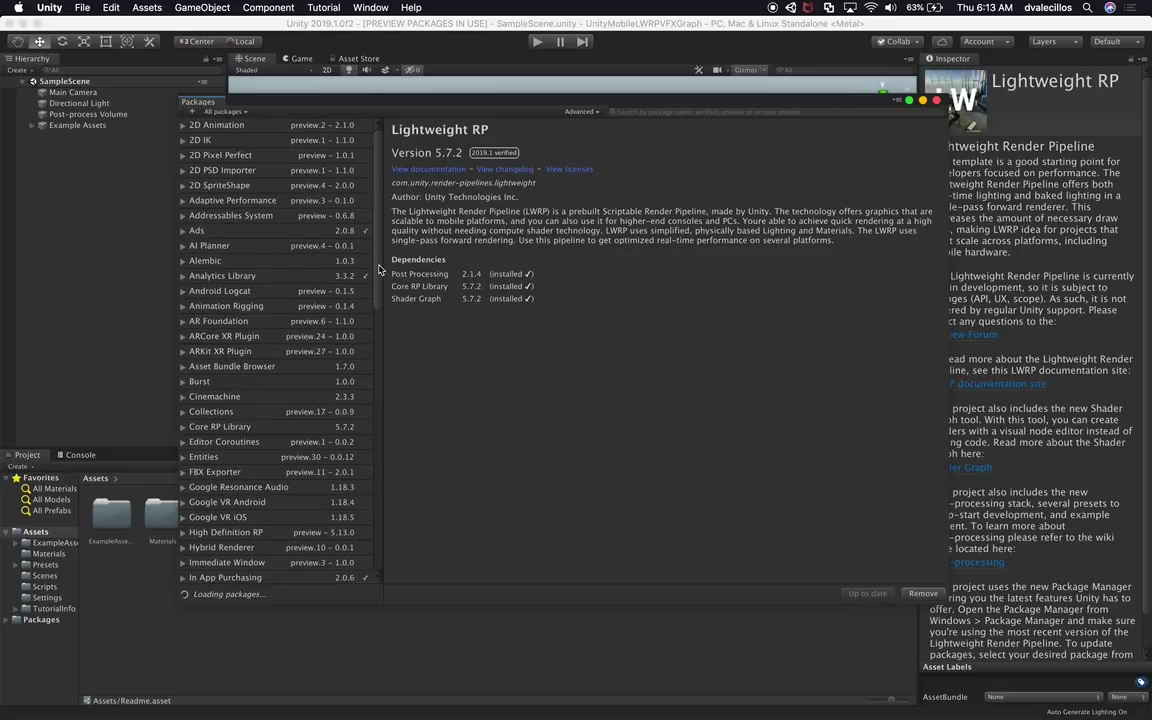
{"action": "scroll", "coordinate": [332, 321], "scroll_direction": "down", "scroll_amount": 5}
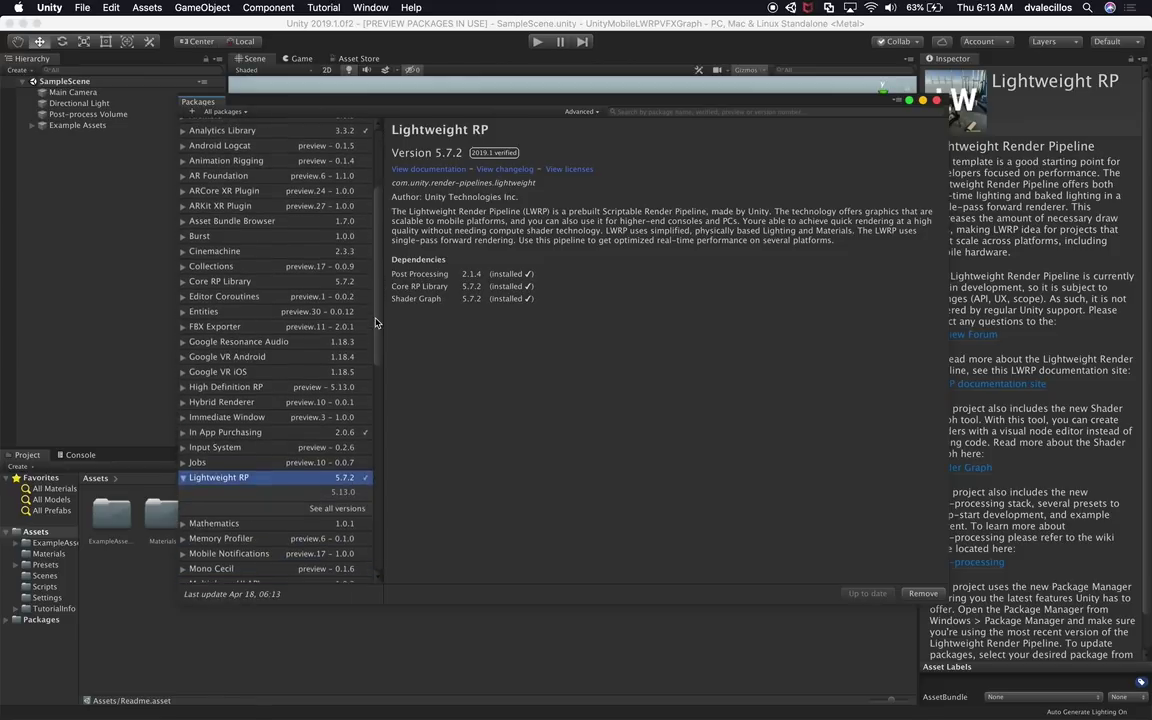
{"action": "left_click", "coordinate": [330, 388]}
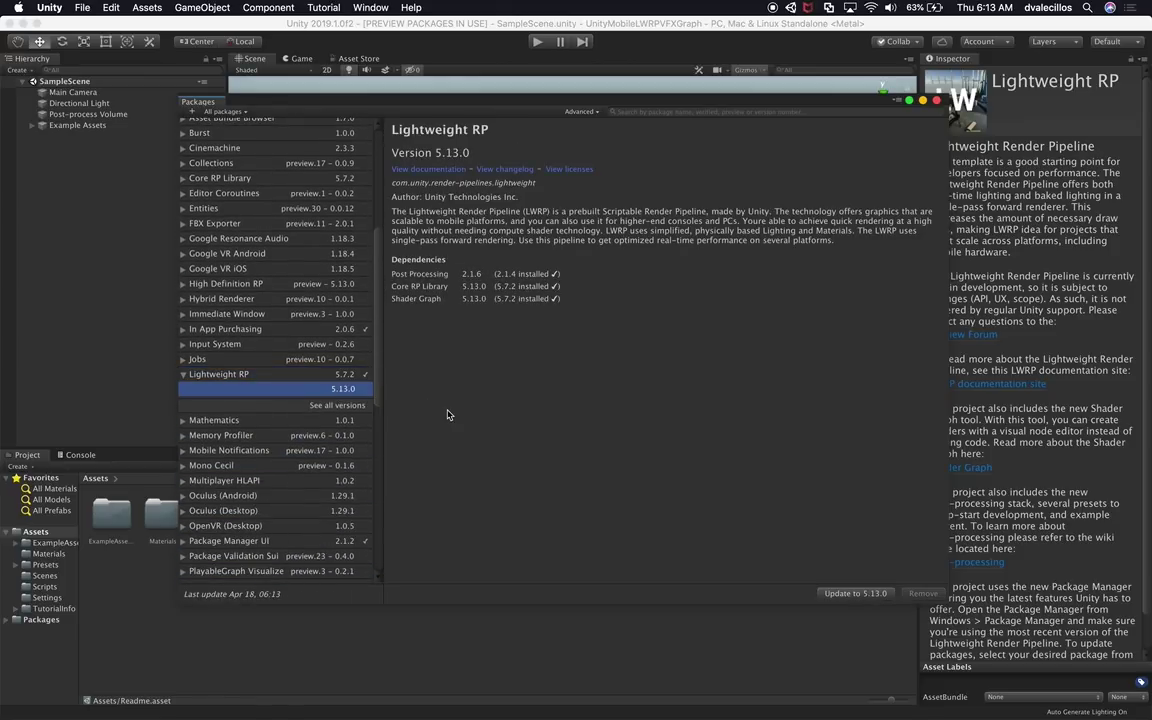
{"action": "left_click", "coordinate": [855, 593]}
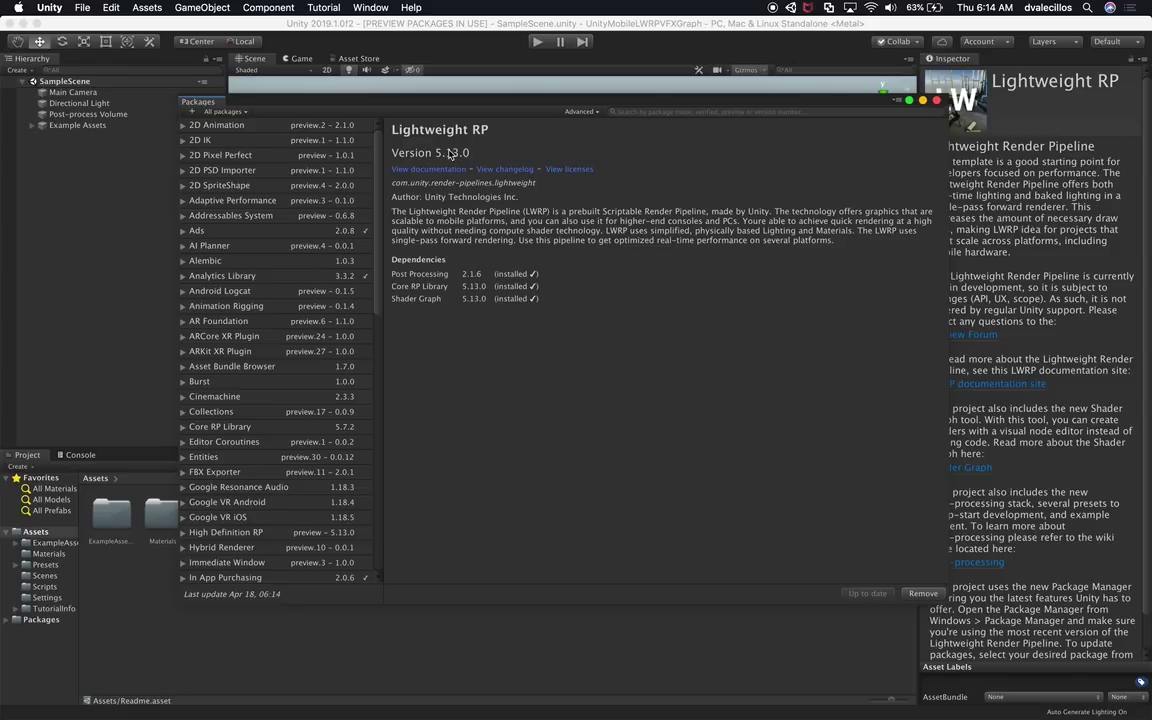
- Check the installed version of Visual Effect Graph in the package list, and close the Package Manager
{"action": "scroll", "coordinate": [381, 235], "scroll_direction": "down", "scroll_amount": 15}
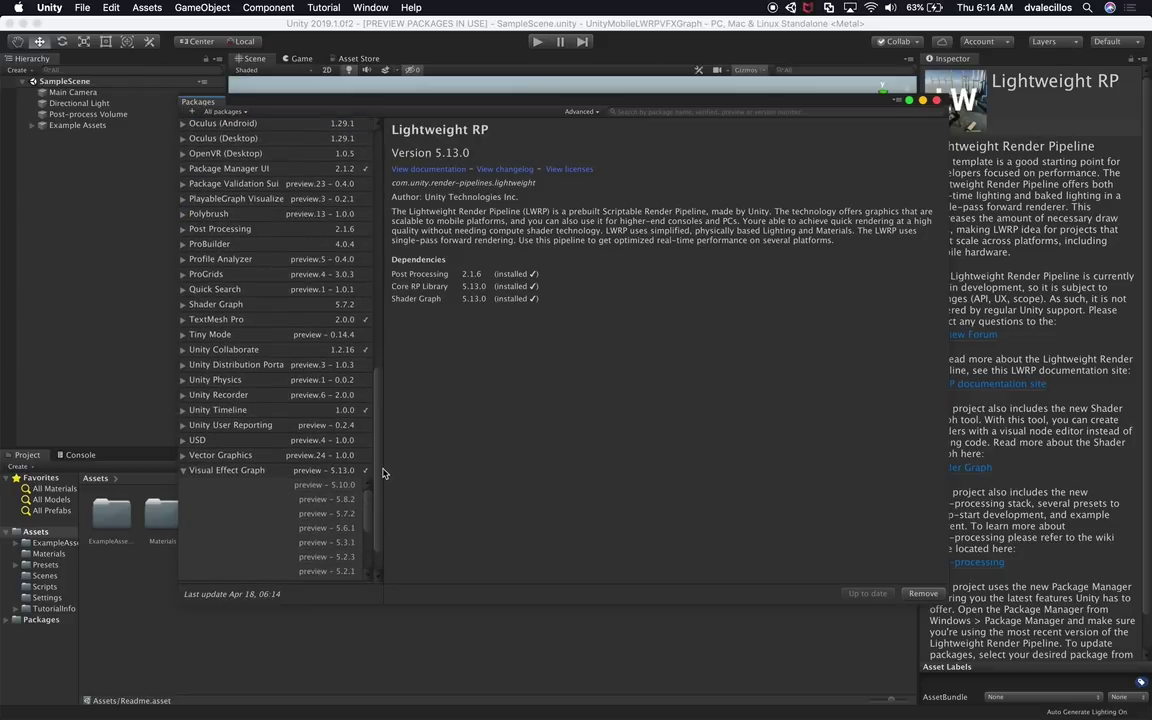
{"action": "scroll", "coordinate": [382, 480], "scroll_direction": "down", "scroll_amount": 2}
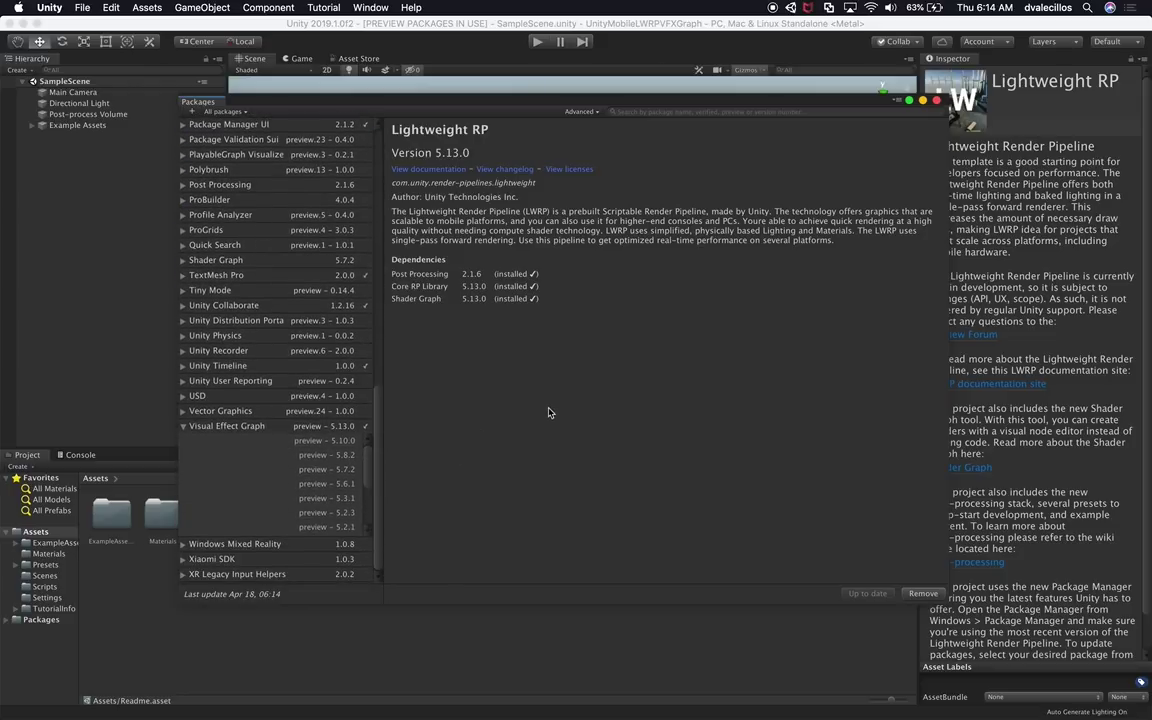
{"action": "left_click", "coordinate": [936, 102]}
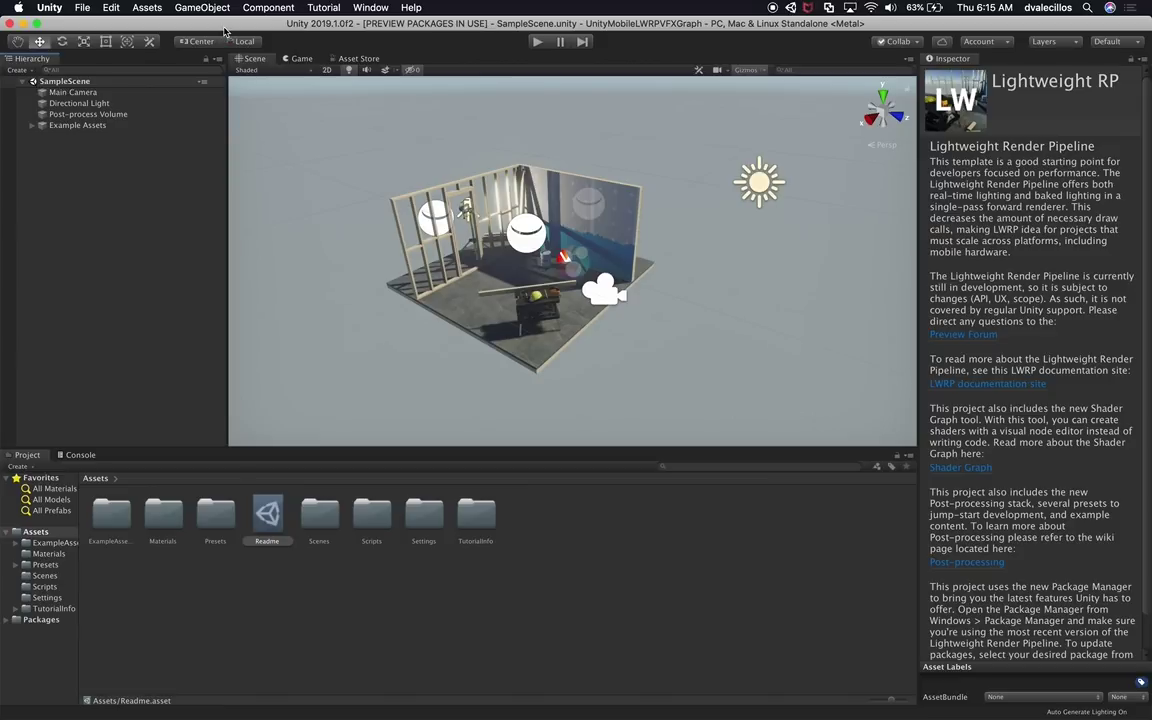
- Open the Player settings from the Build Settings and dock the Project Settings window beside the Asset Store view
{"action": "left_click", "coordinate": [83, 8]}
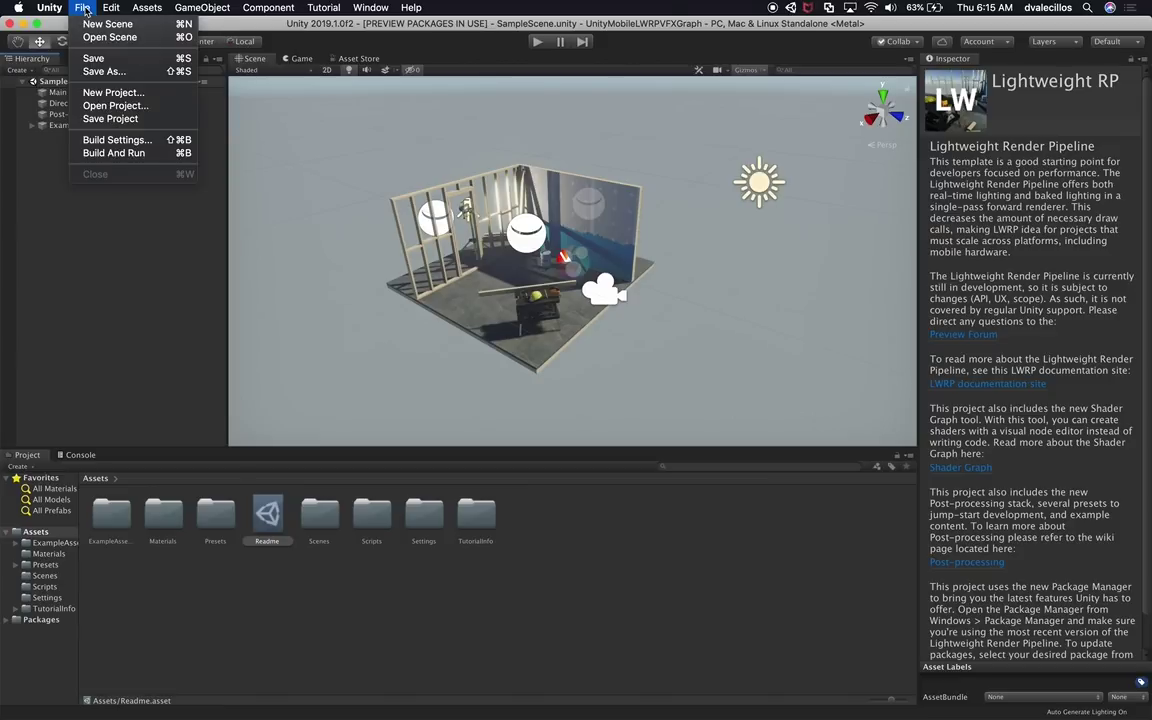
{"action": "left_click", "coordinate": [112, 139]}
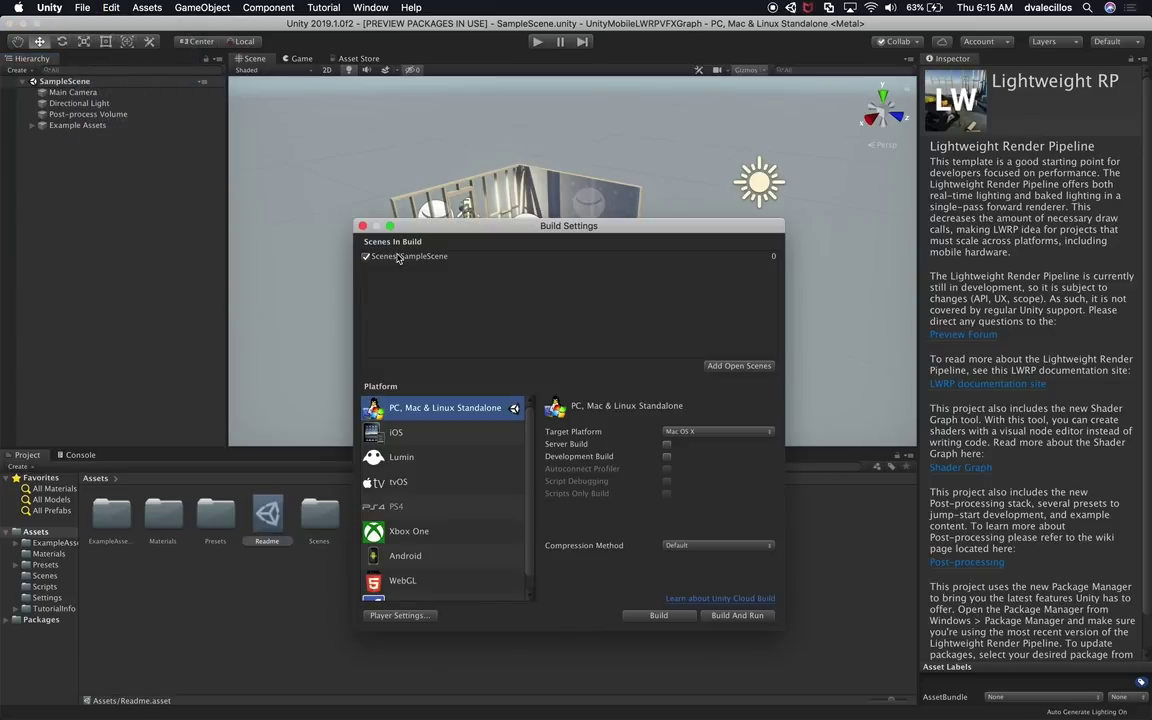
{"action": "left_click", "coordinate": [400, 616]}
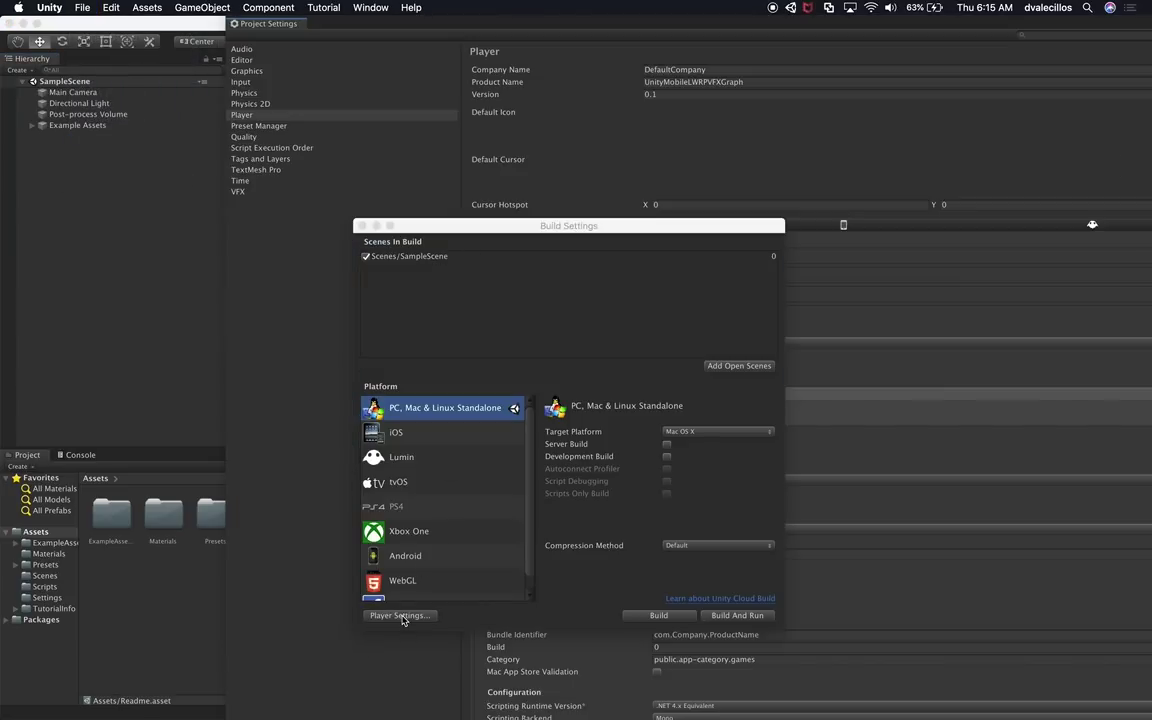
{"action": "left_click", "coordinate": [330, 209]}
{"action": "left_click_drag", "start_coordinate": [335, 29], "coordinate": [437, 64]}
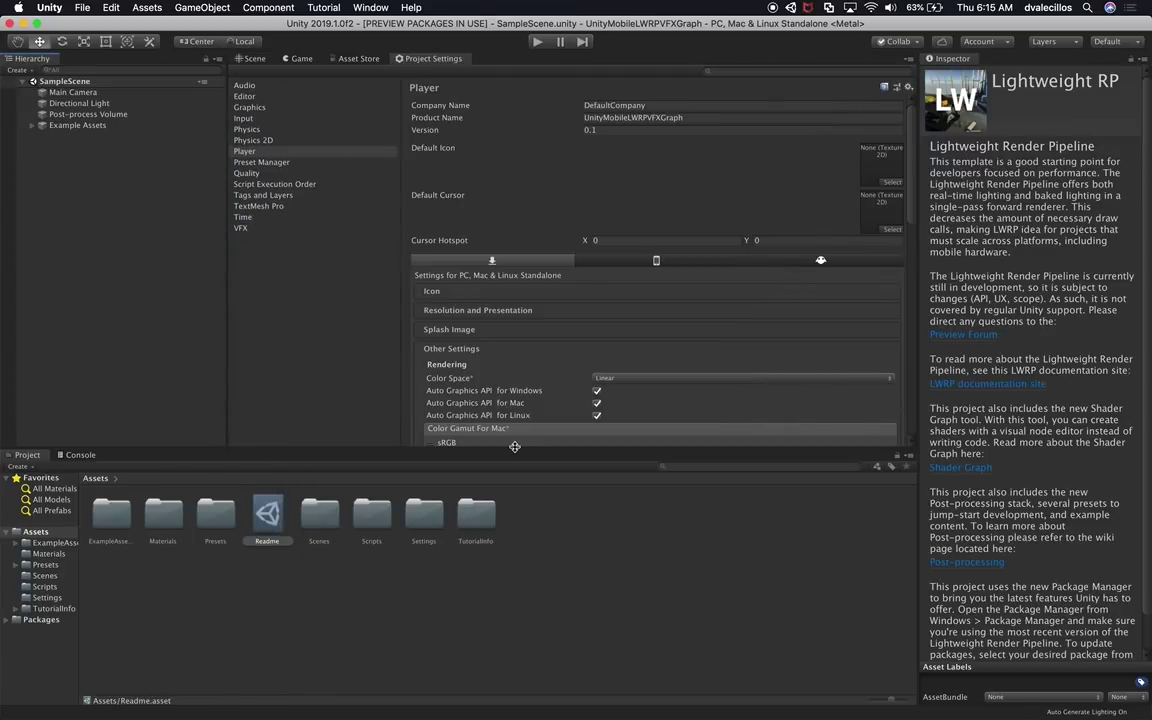
- Enlarge the Project Settings area and open the Graphics settings to check the assigned Scriptable Render Pipeline asset
{"action": "left_click_drag", "start_coordinate": [530, 448], "coordinate": [528, 520]}
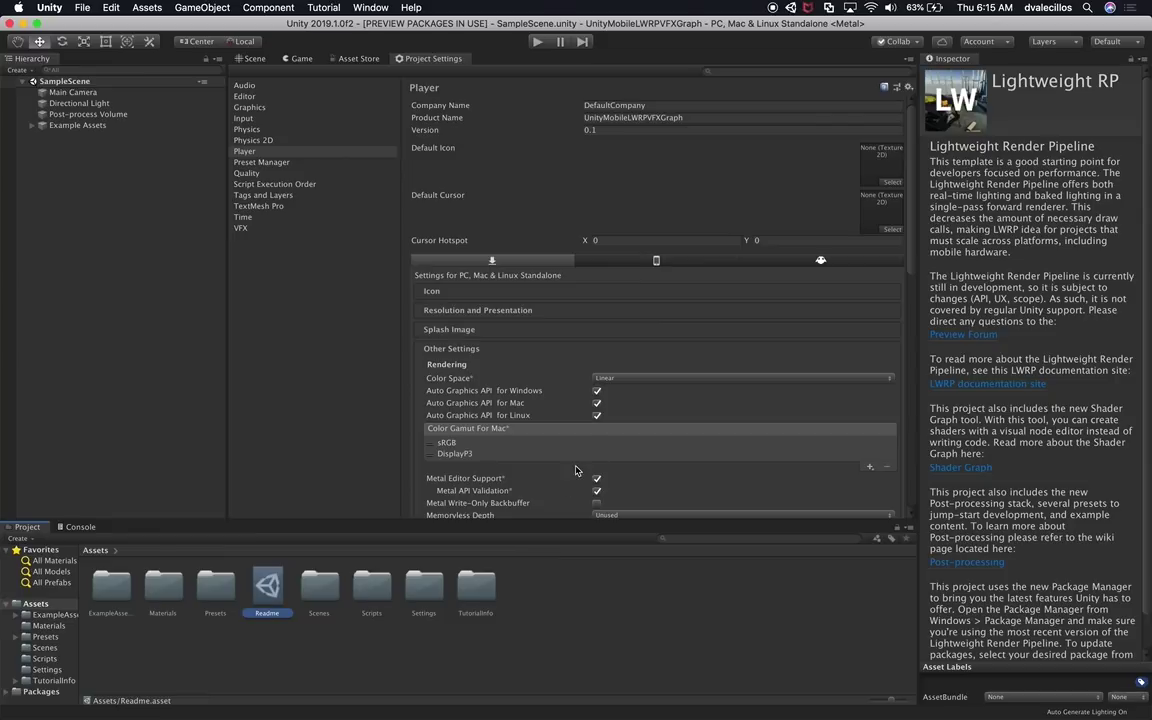
{"action": "left_click", "coordinate": [248, 106]}
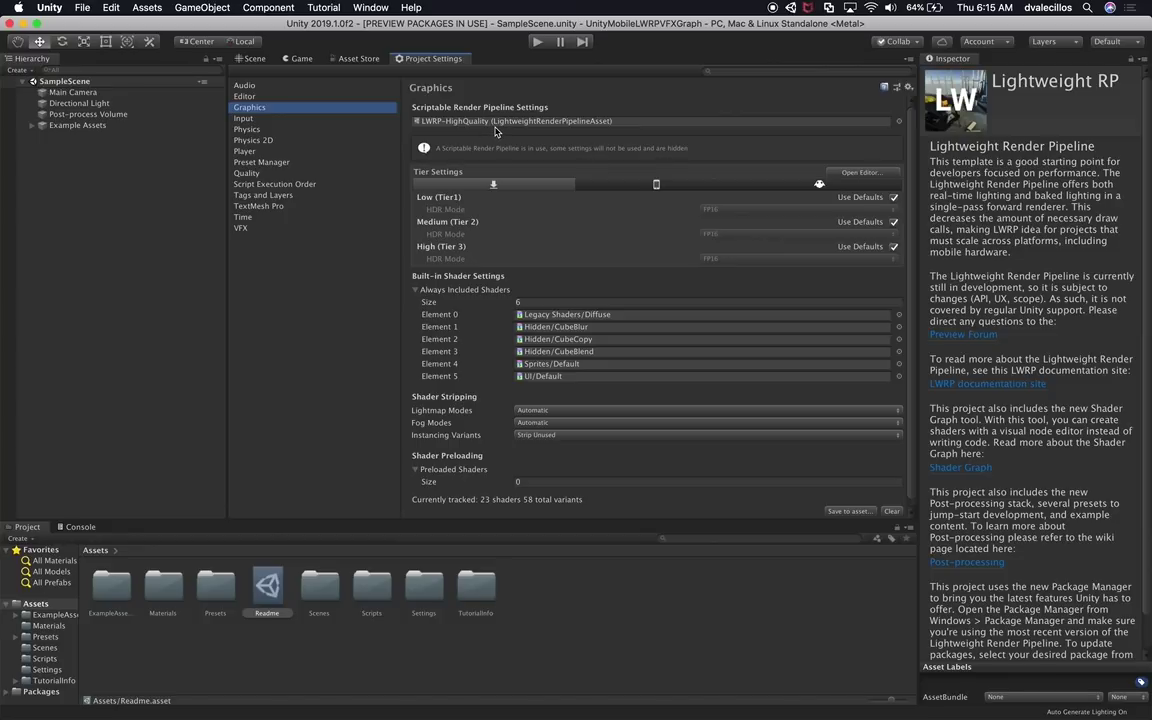
{"action": "right_click", "coordinate": [518, 525]}
{"action": "right_click", "coordinate": [577, 396]}
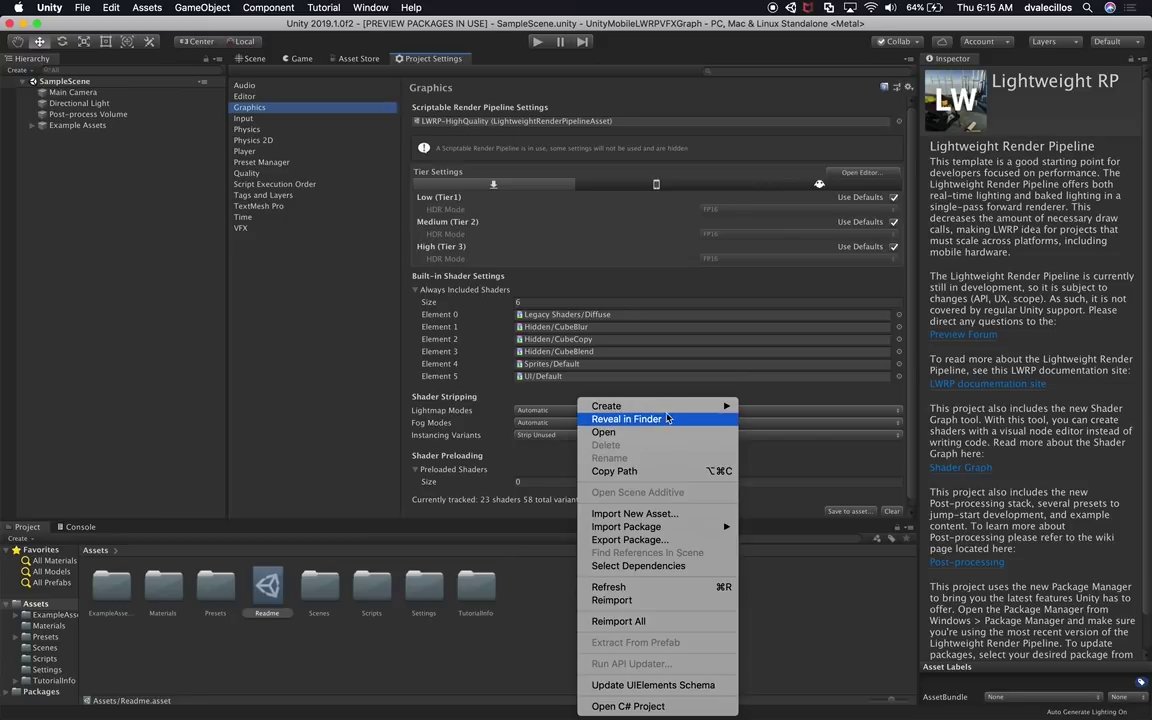
{"action": "mouse_move", "coordinate": [655, 406]}
{"action": "mouse_move", "coordinate": [796, 345]}
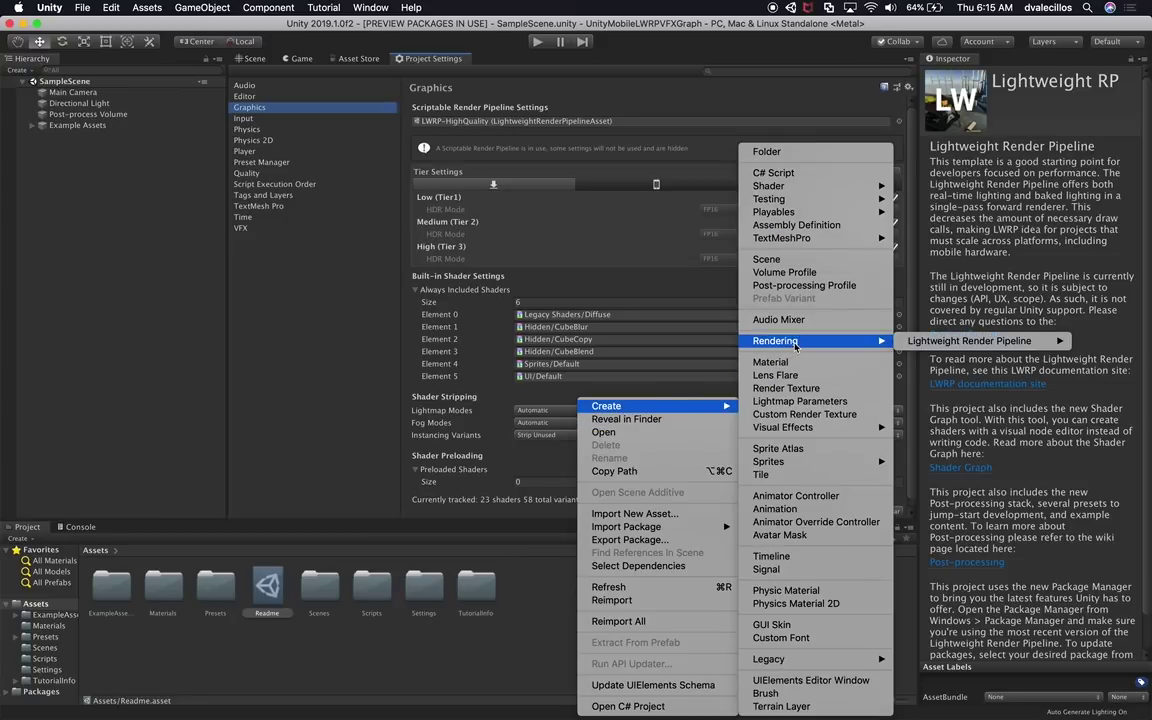
{"action": "mouse_move", "coordinate": [932, 344]}
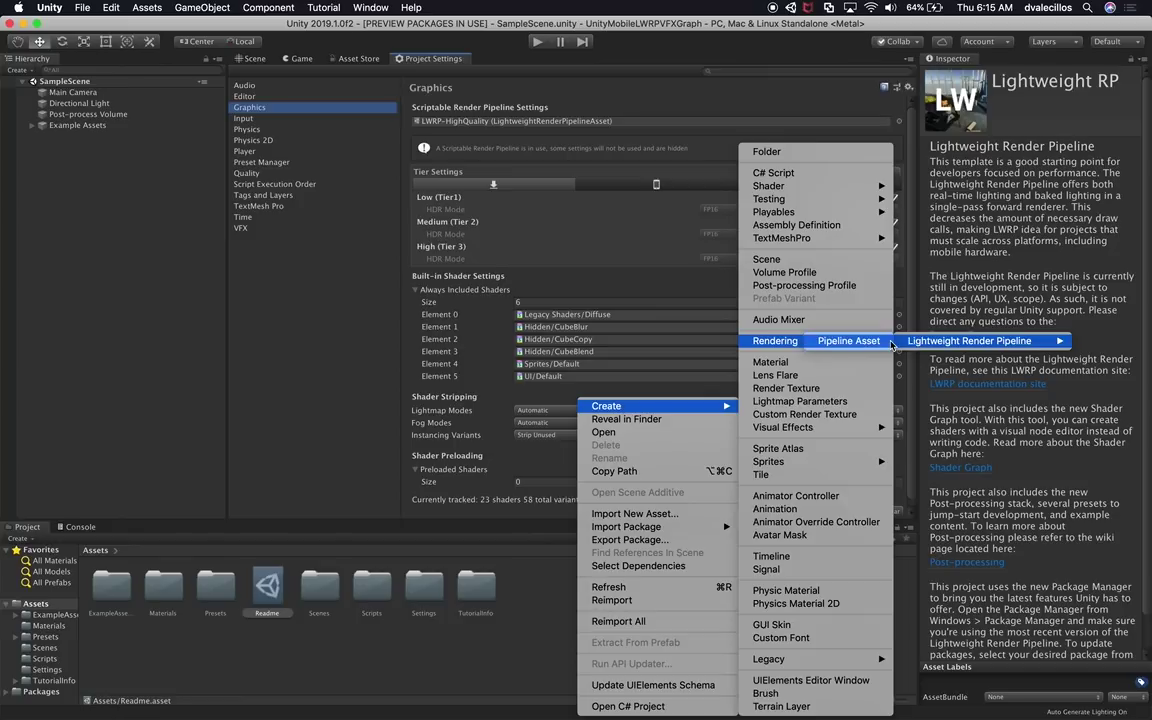
{"action": "left_click", "coordinate": [519, 625]}
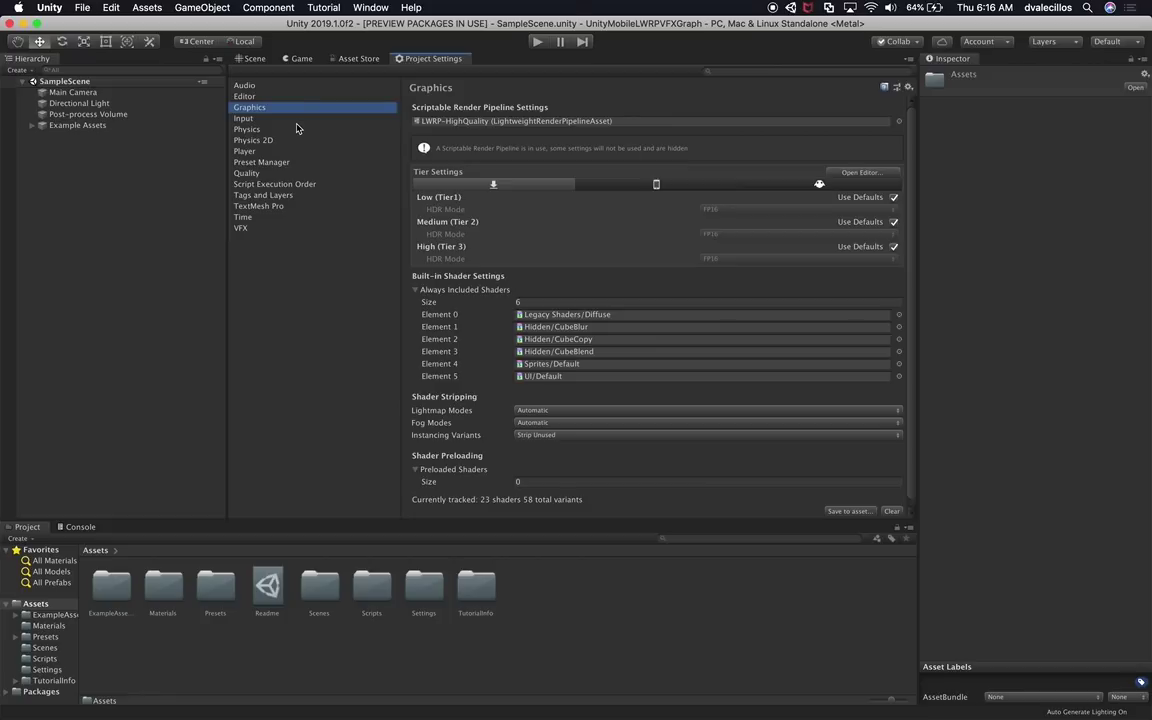
- Open the VFX project settings and examine the Render Pipe Settings Path
{"action": "left_click", "coordinate": [240, 226]}
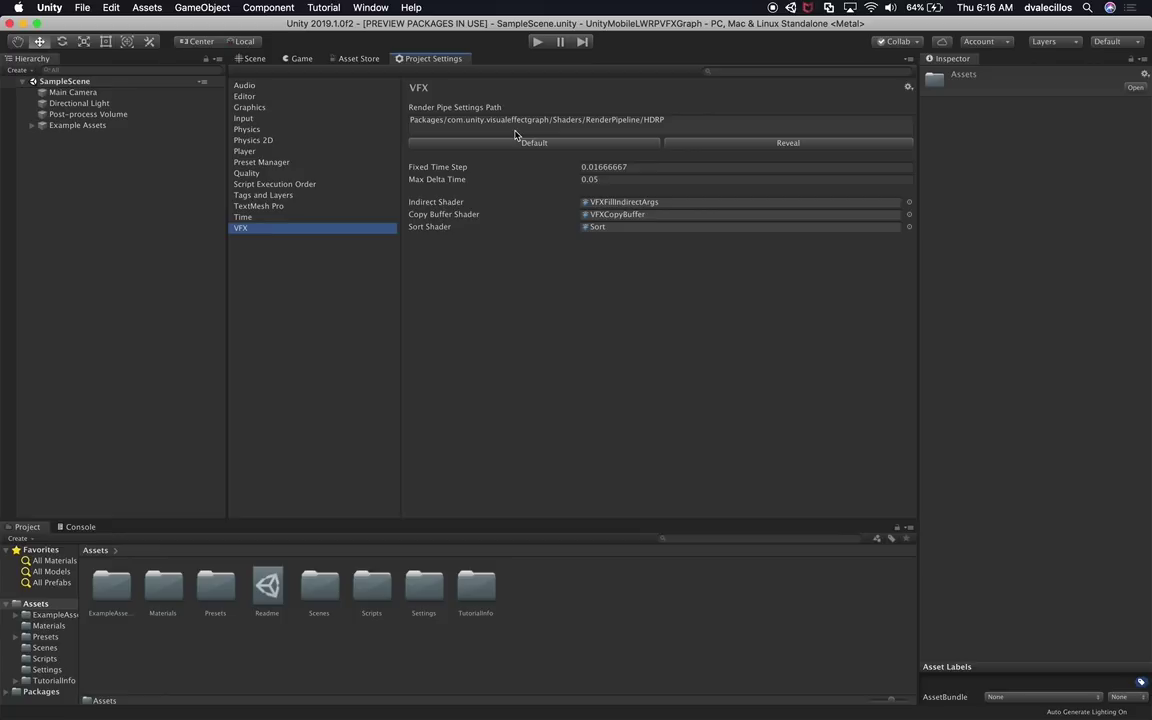
{"action": "left_click", "coordinate": [654, 122]}
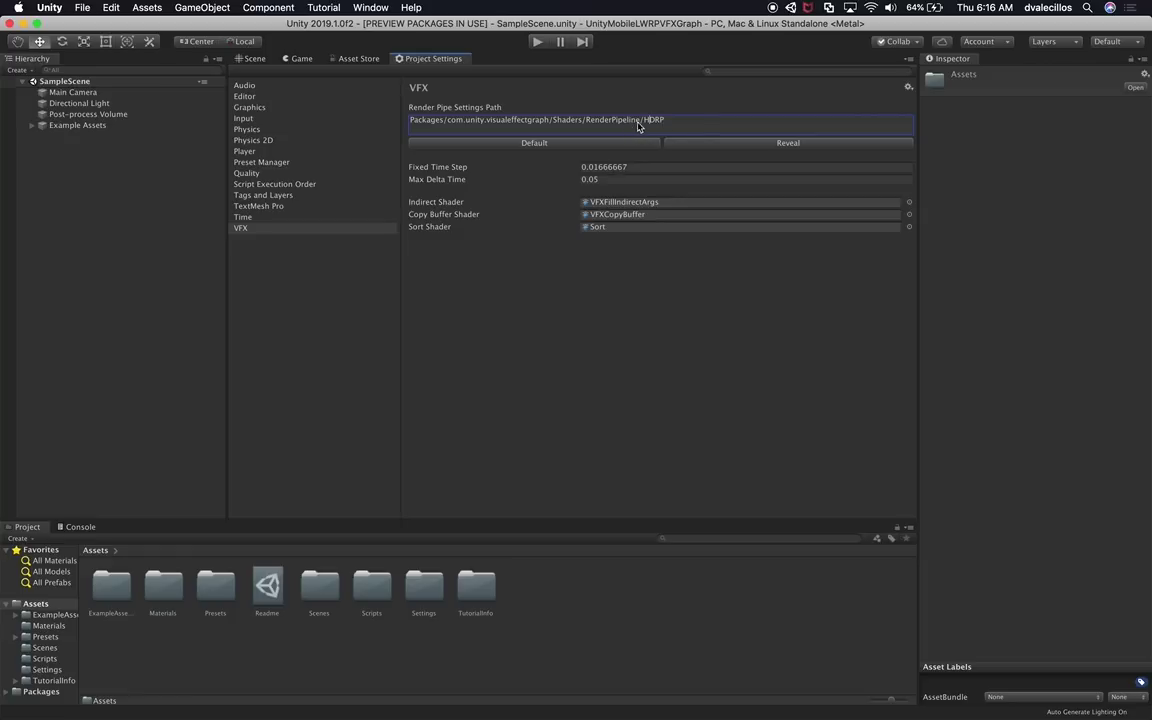
{"action": "double_click", "coordinate": [652, 121]}
{"action": "left_click_drag", "start_coordinate": [650, 124], "coordinate": [646, 126]}
{"action": "left_click_drag", "start_coordinate": [641, 123], "coordinate": [439, 122]}
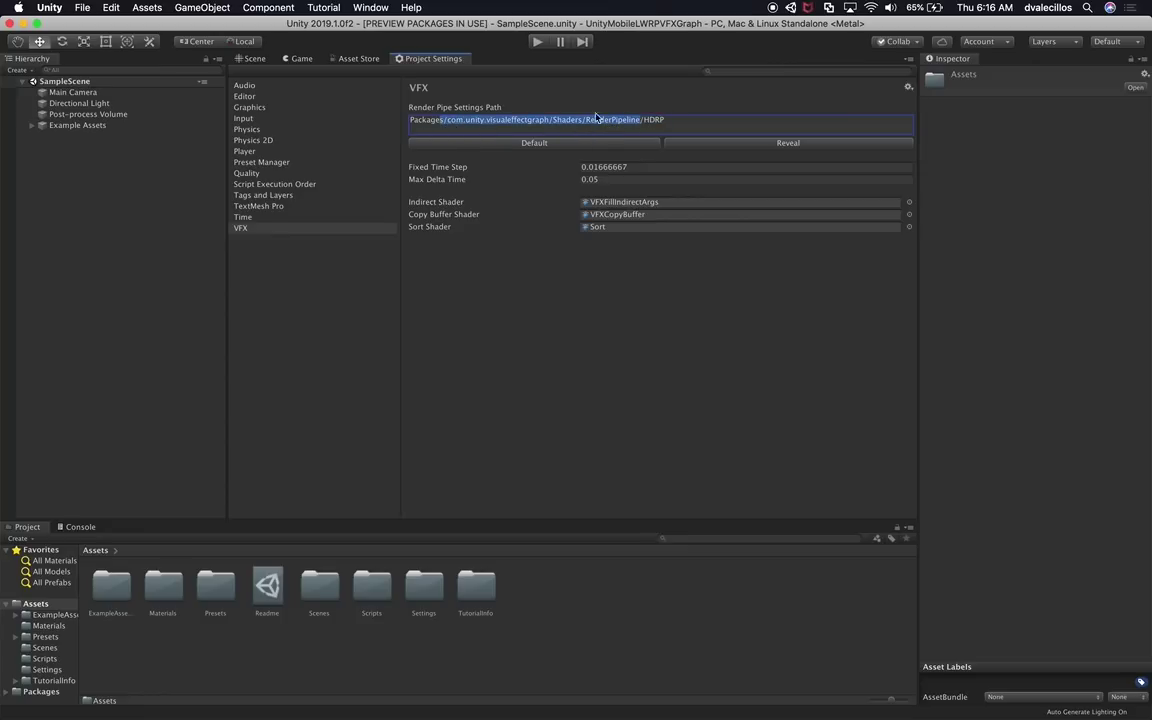
- Reveal the VFX render pipeline path in Finder and inspect the Legacy and LWRP folders beside HDRP
{"action": "left_click", "coordinate": [753, 146]}
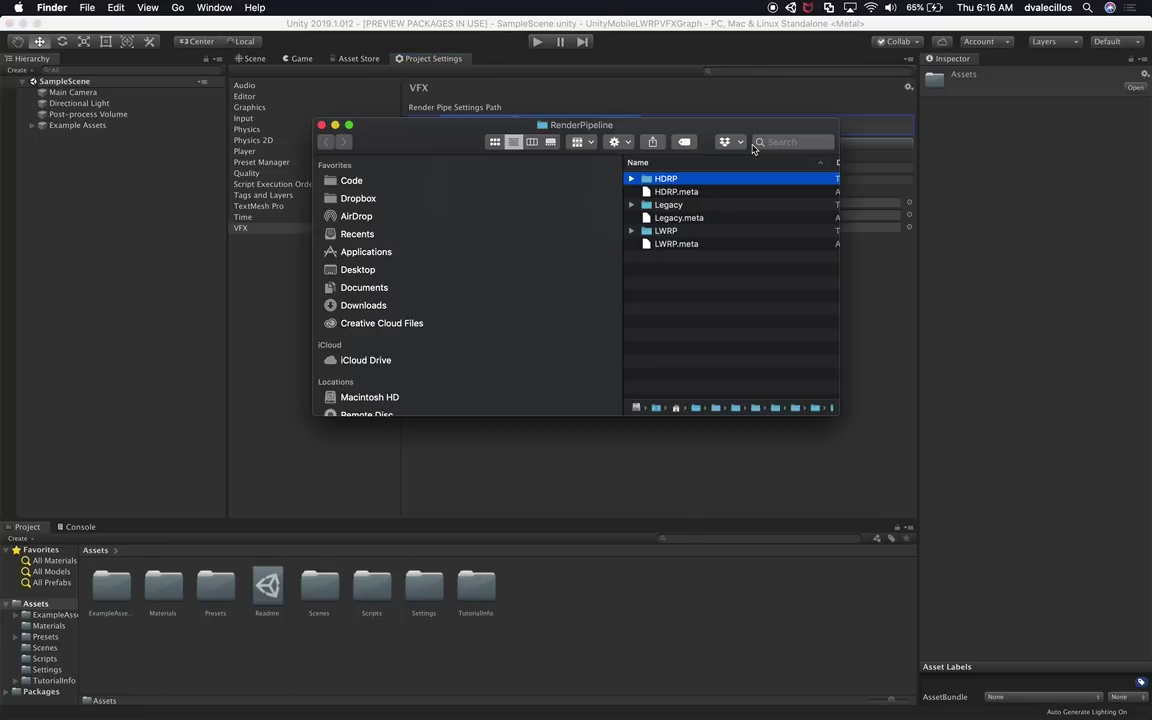
{"action": "key", "text": "super+Tab"}
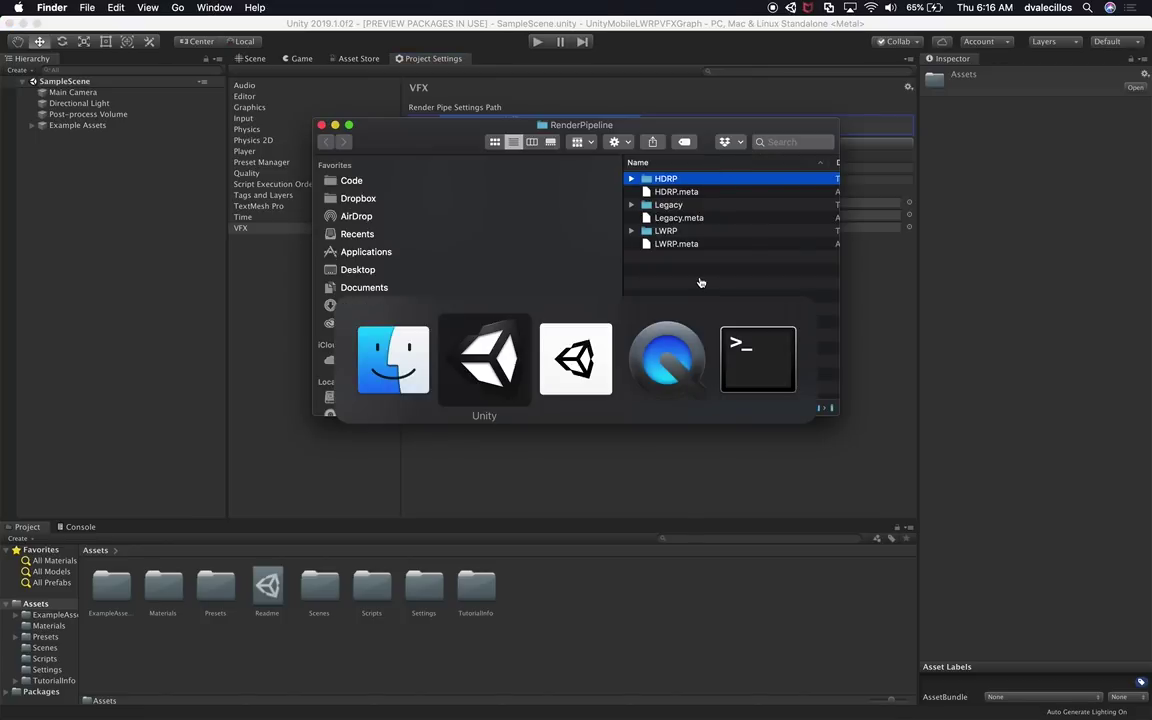
{"action": "key", "text": "Escape"}
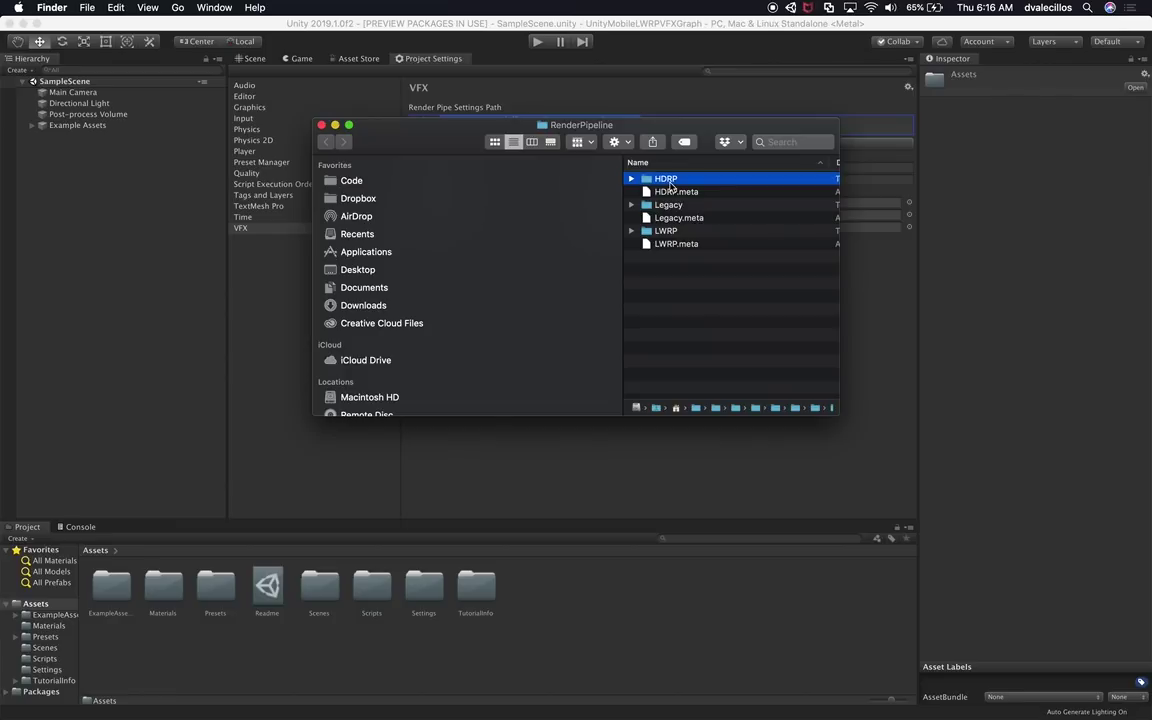
{"action": "left_click_drag", "start_coordinate": [603, 134], "coordinate": [519, 271]}
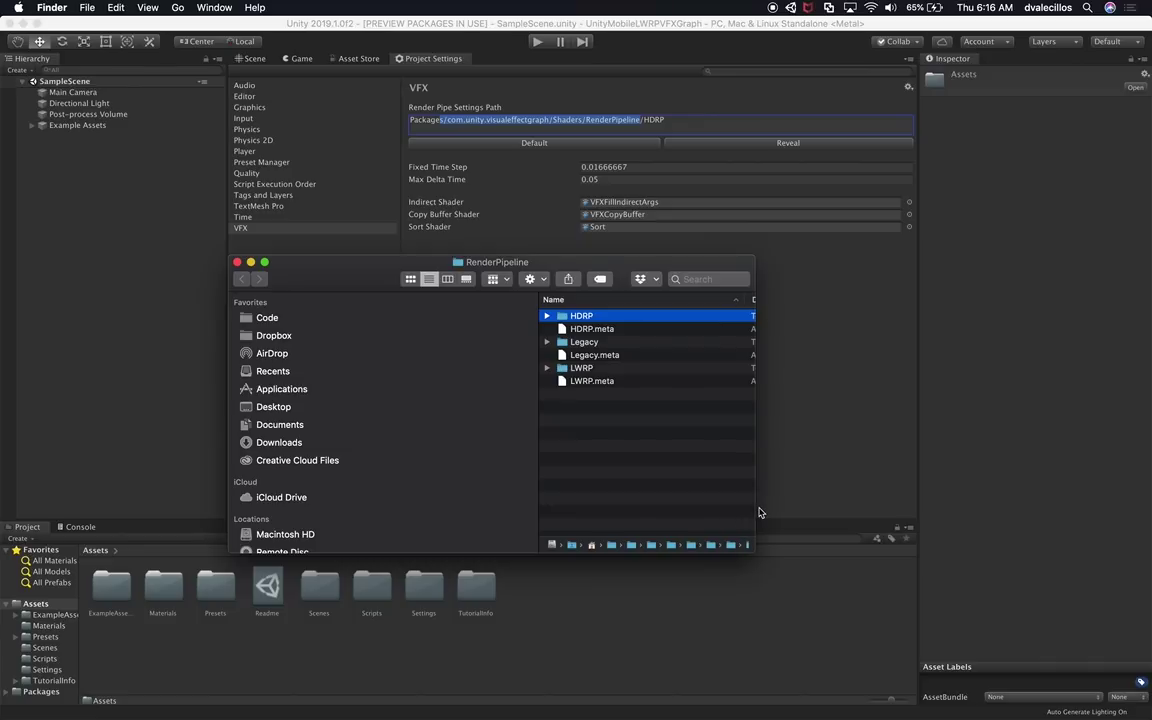
{"action": "left_click_drag", "start_coordinate": [759, 512], "coordinate": [1024, 500]}
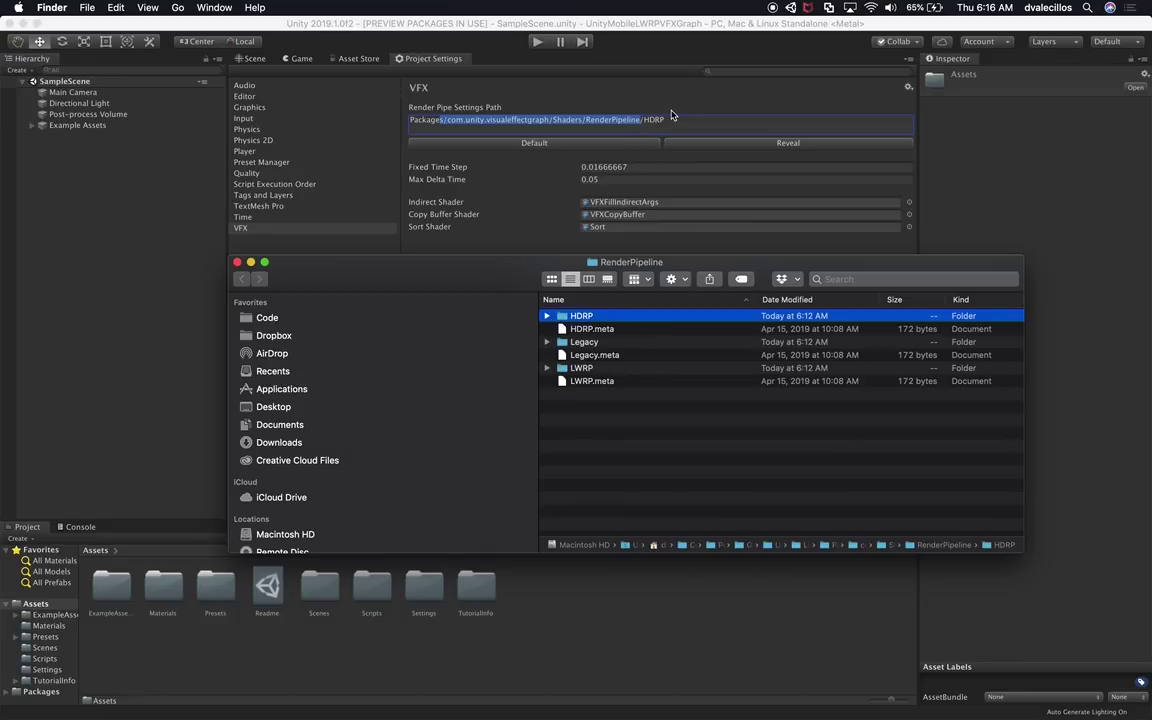
{"action": "left_click", "coordinate": [585, 343]}
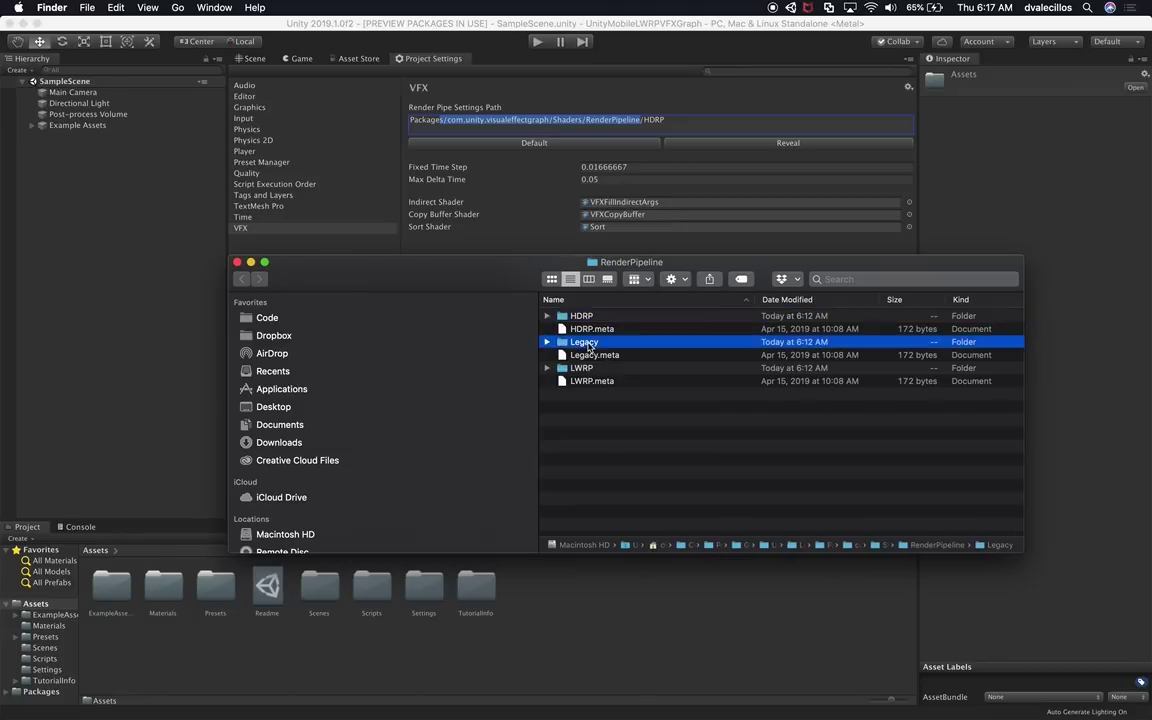
{"action": "left_click", "coordinate": [582, 370]}
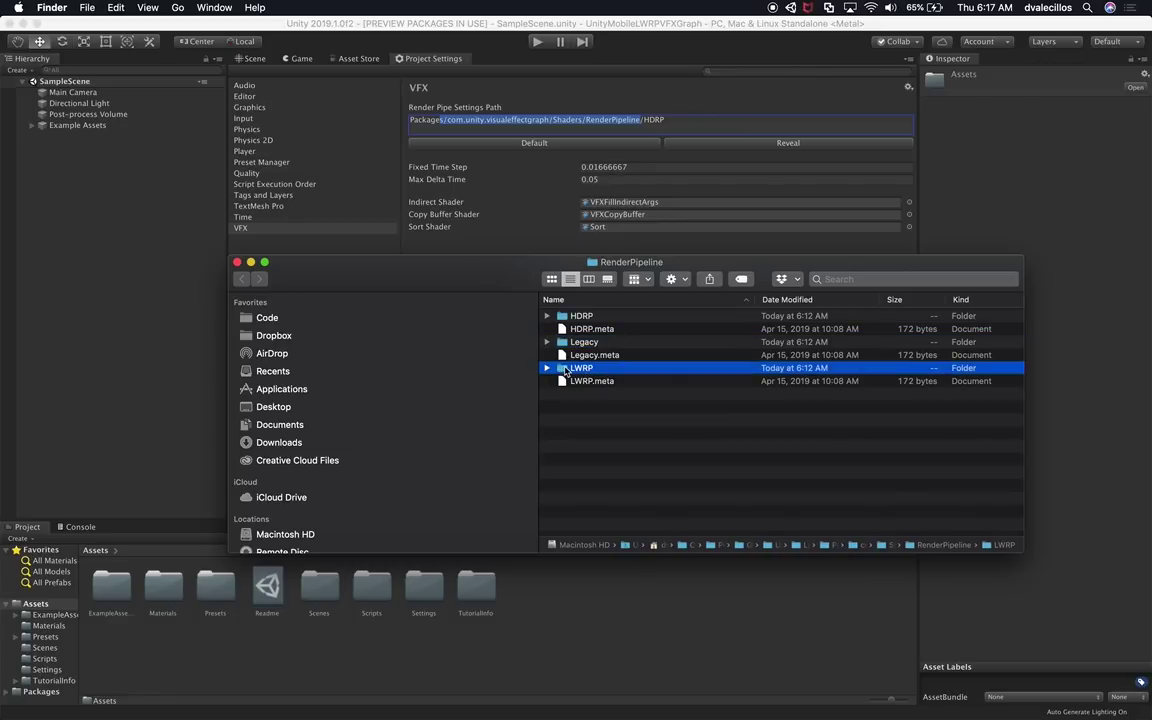
- Set the VFX Render Pipe Settings Path to Packages/com.unity.visualeffectgraph/Shaders/RenderPipeline/LWRP
{"action": "double_click", "coordinate": [647, 120]}
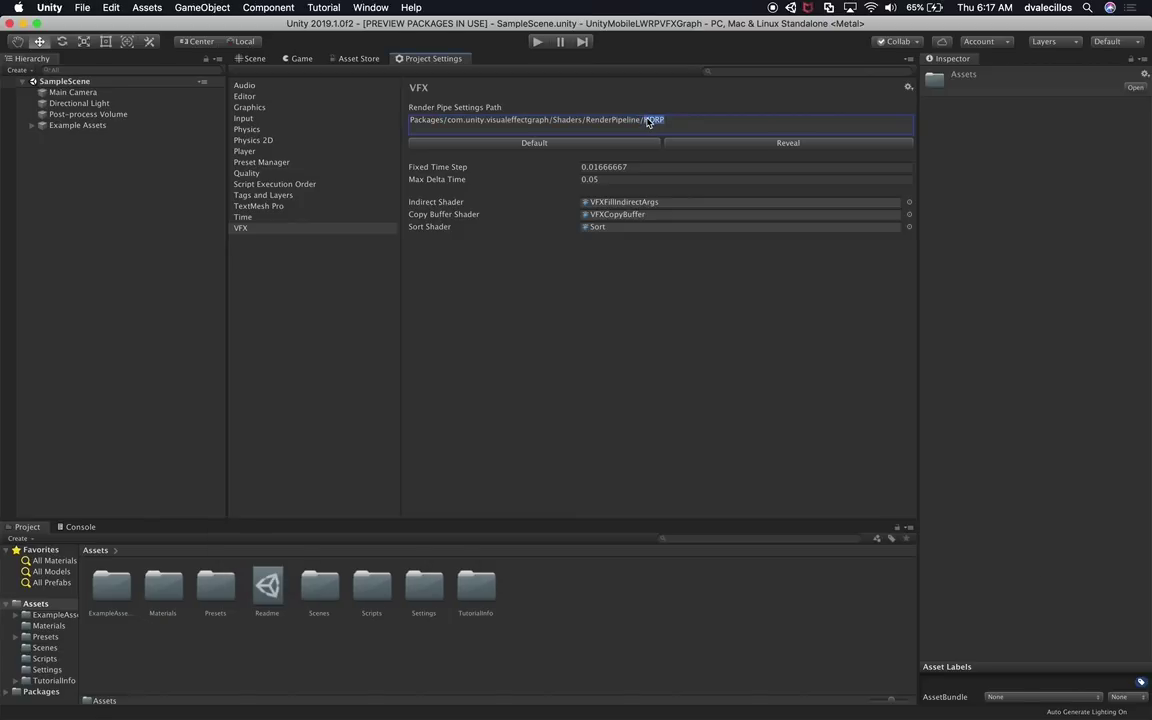
{"action": "type", "text": "LW"}
{"action": "left_click", "coordinate": [290, 184]}
{"action": "left_click", "coordinate": [310, 229]}
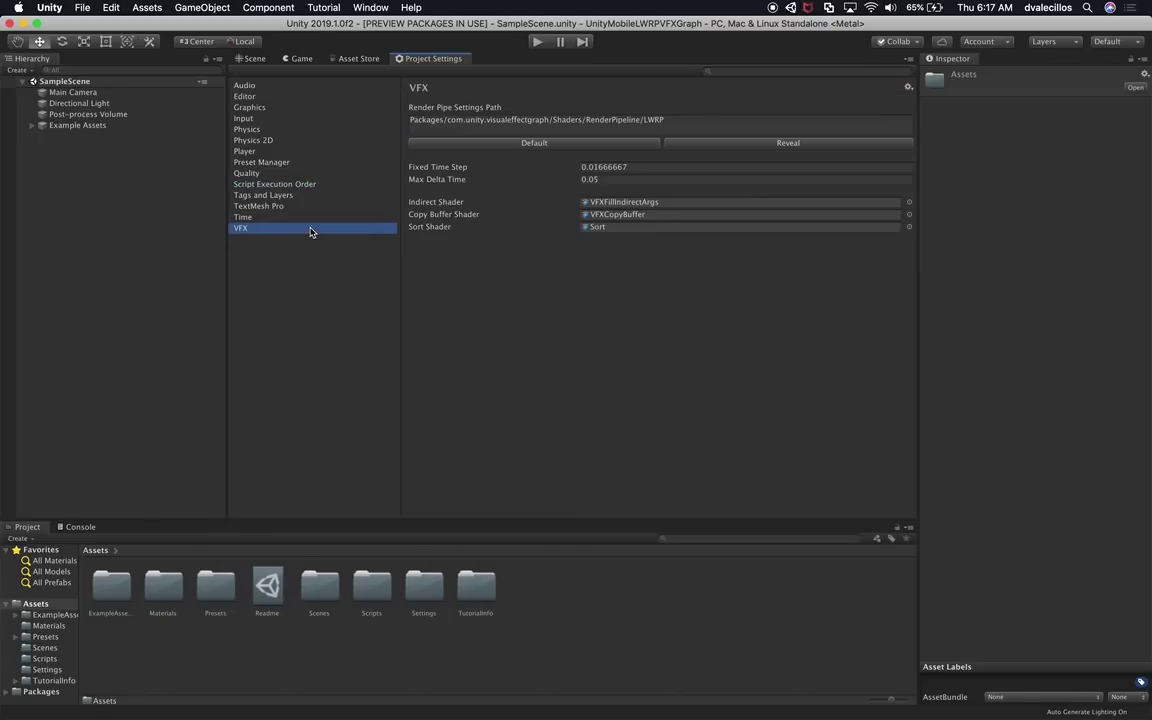
- Recheck the Graphics settings and look over the whole sample room in the Game and Scene views
{"action": "left_click", "coordinate": [322, 144]}
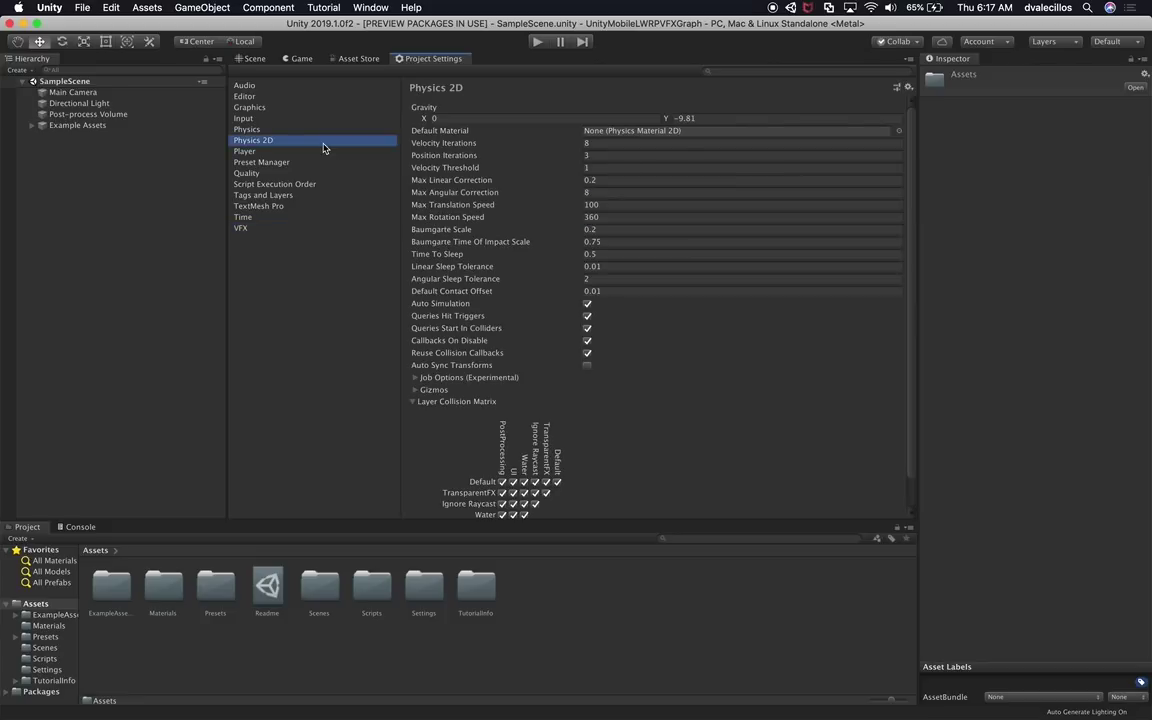
{"action": "left_click", "coordinate": [299, 108]}
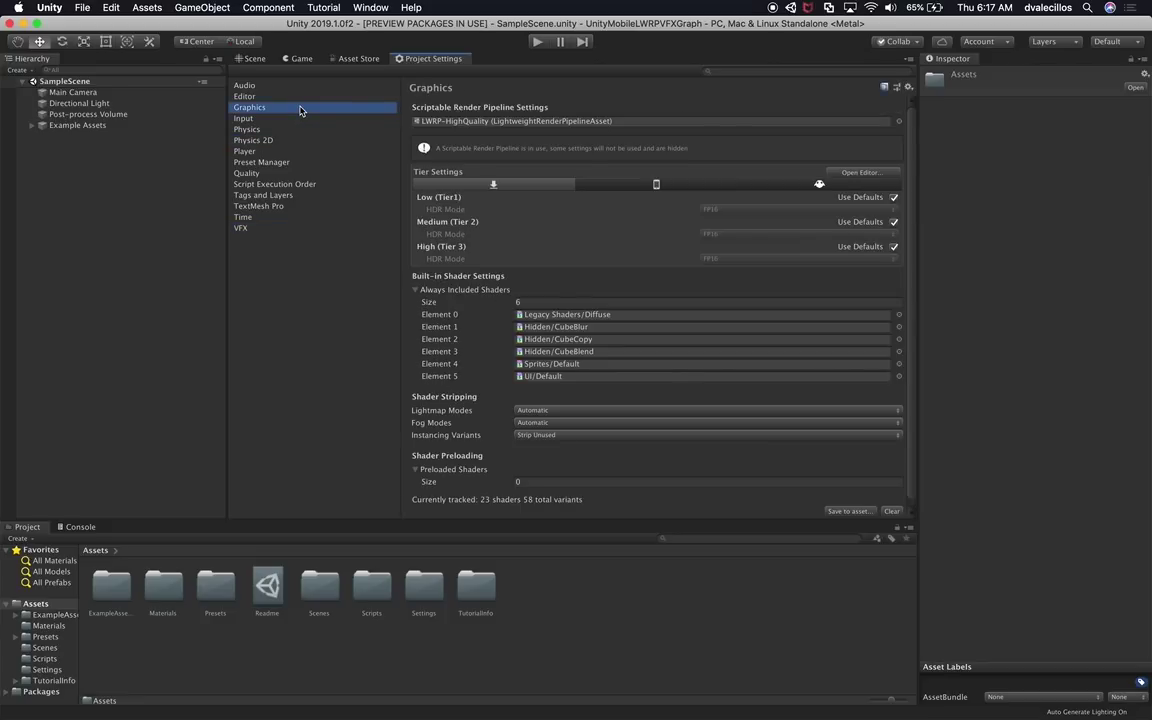
{"action": "left_click", "coordinate": [299, 59]}
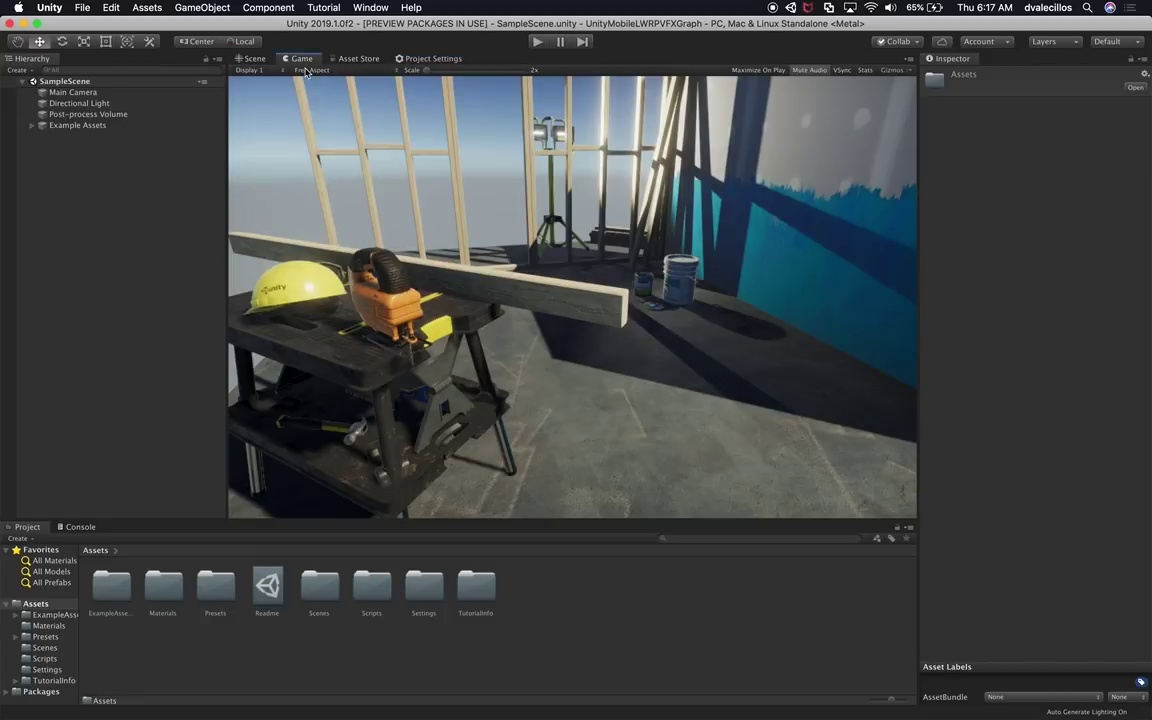
{"action": "left_click", "coordinate": [251, 58]}
{"action": "scroll", "coordinate": [418, 282], "scroll_direction": "up", "scroll_amount": 5}
{"action": "left_click_drag", "start_coordinate": [466, 314], "coordinate": [486, 276], "text": "alt"}
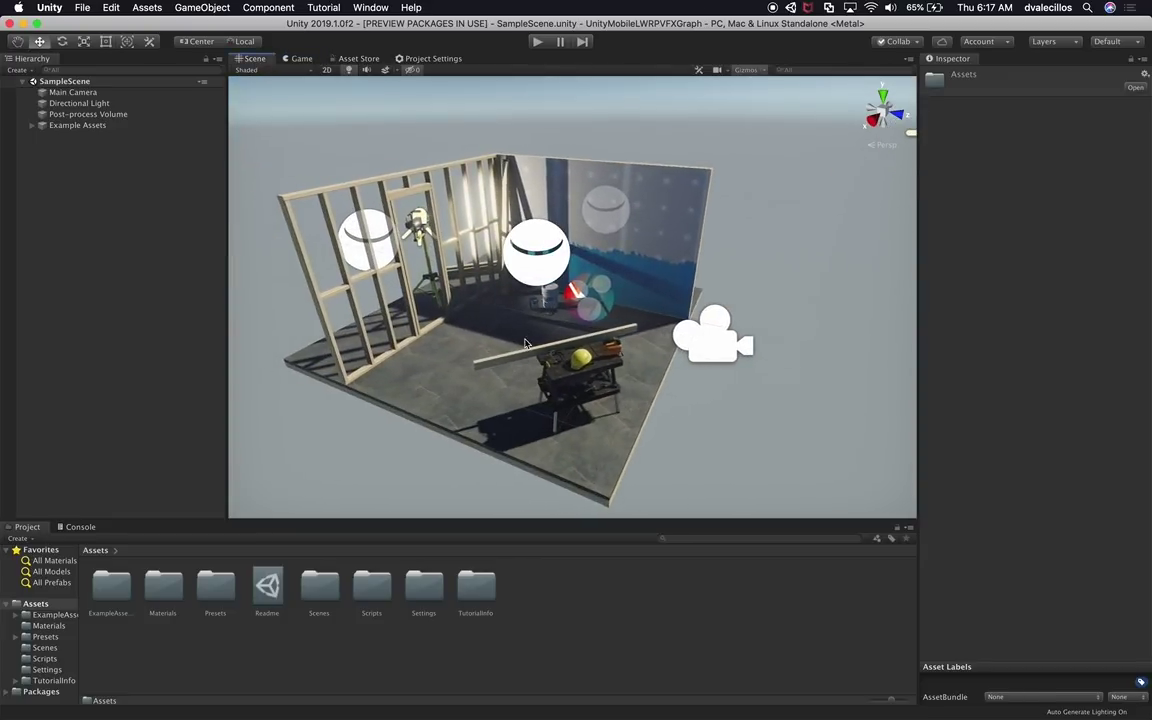
{"action": "scroll", "coordinate": [406, 414], "scroll_direction": "down", "scroll_amount": 3}
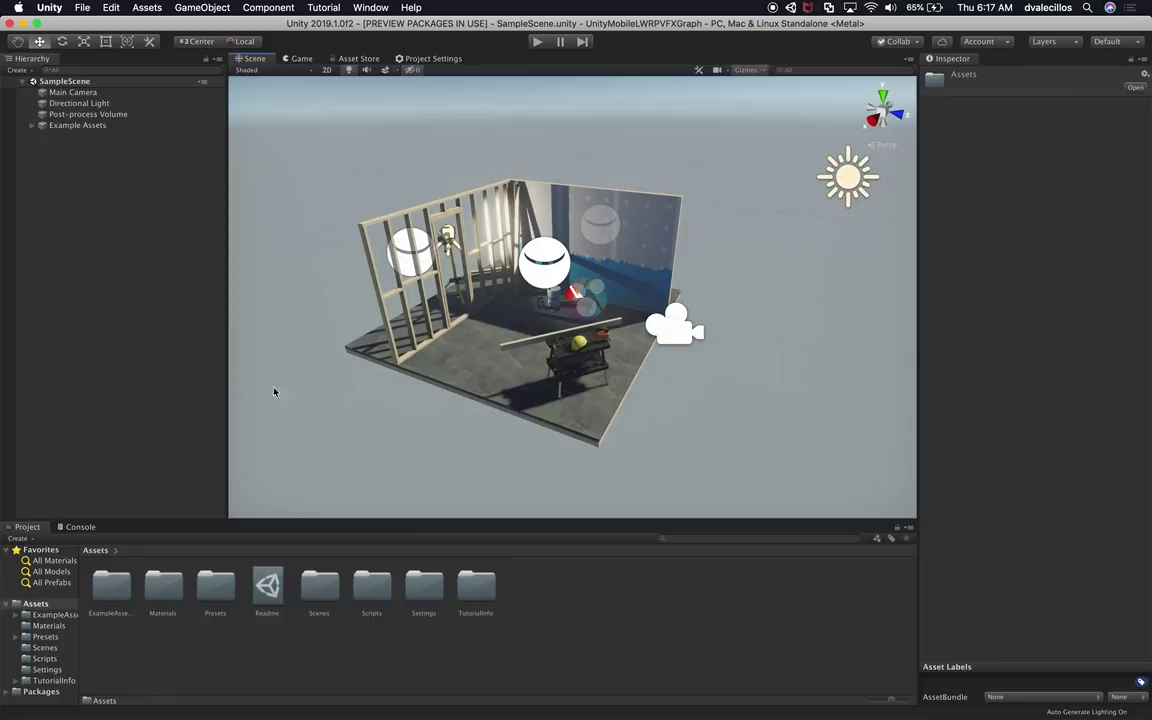
- Create an empty game object in SampleScene and name it VFX
{"action": "right_click", "coordinate": [108, 186]}
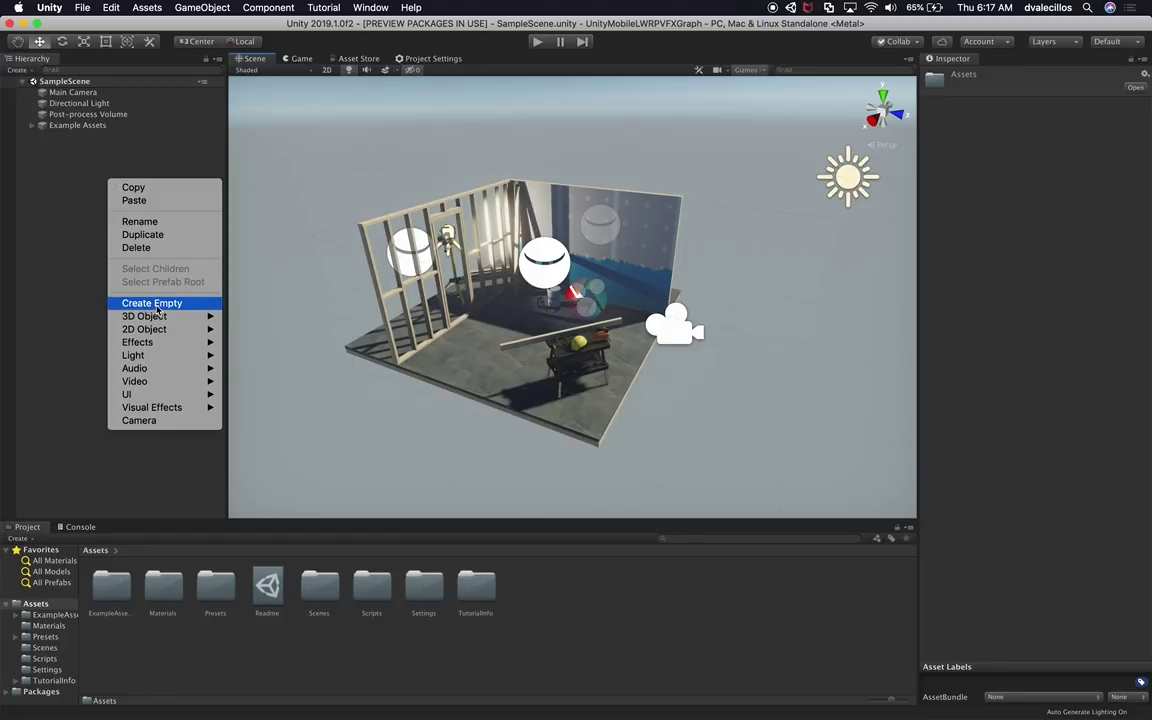
{"action": "left_click", "coordinate": [140, 303]}
{"action": "left_click", "coordinate": [75, 137]}
{"action": "type", "text": "VFX"}
{"action": "key", "text": "Return"}
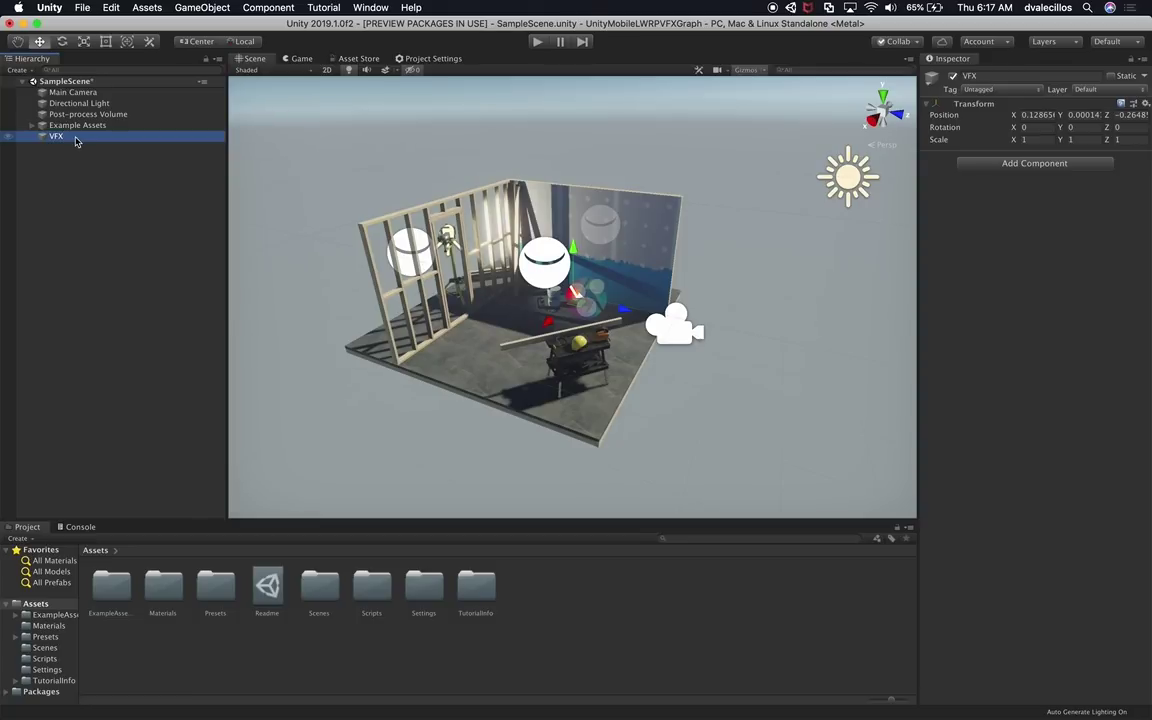
- Widen the project folder tree and create a folder named VisualEffects under Assets
{"action": "left_click", "coordinate": [80, 600]}
{"action": "left_click_drag", "start_coordinate": [80, 600], "coordinate": [220, 600]}
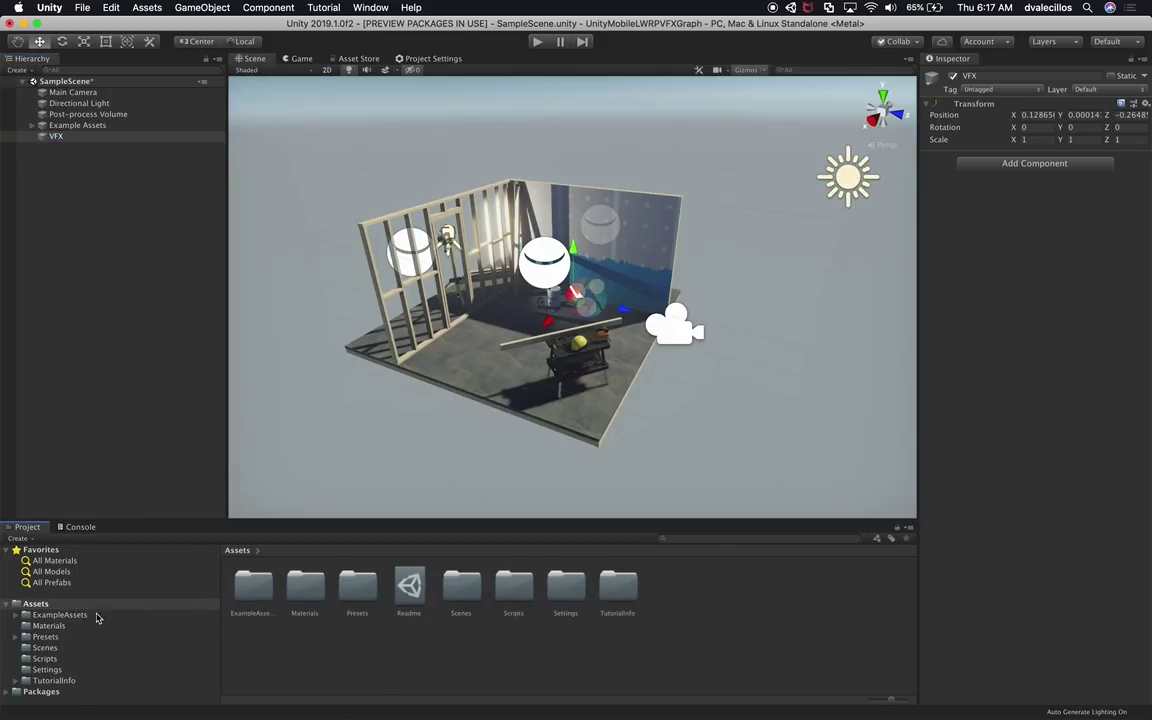
{"action": "right_click", "coordinate": [48, 603]}
{"action": "mouse_move", "coordinate": [106, 408]}
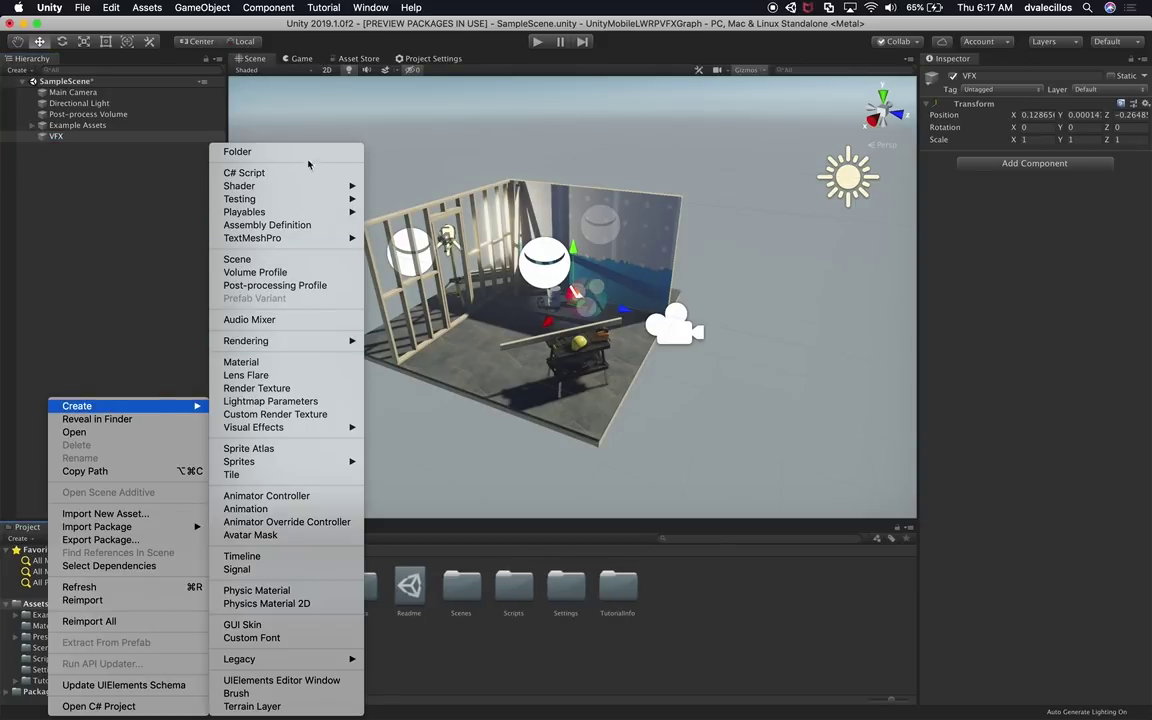
{"action": "left_click", "coordinate": [280, 143]}
{"action": "type", "text": "VisualEffects"}
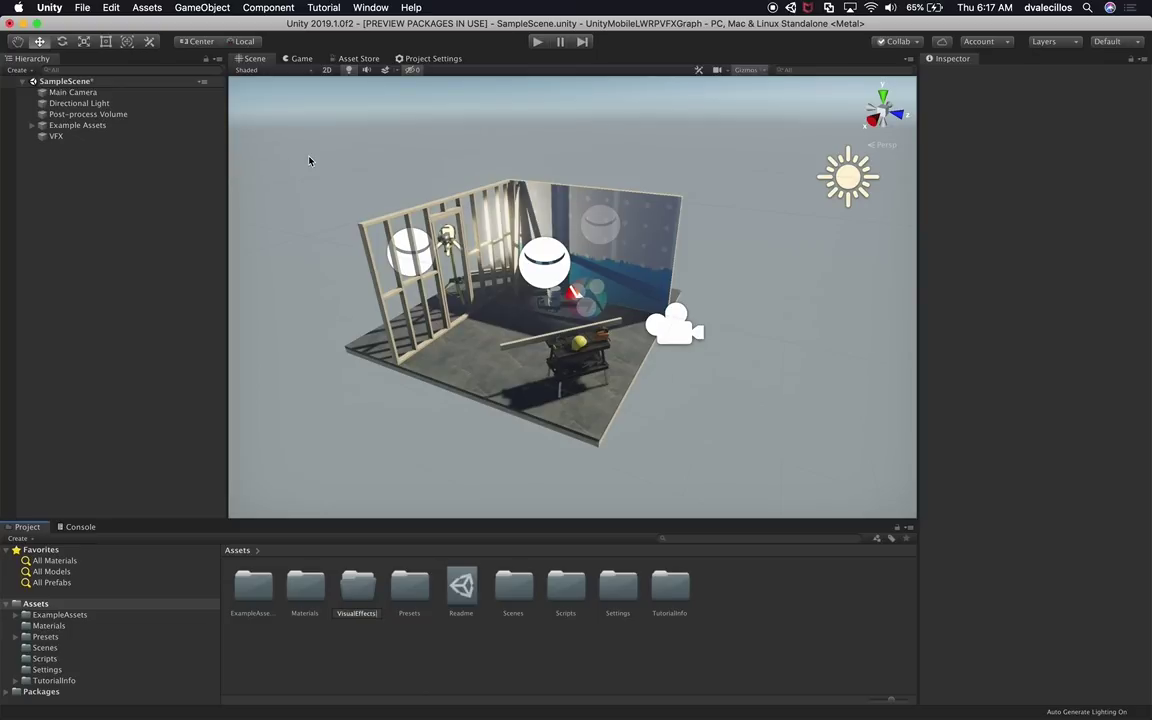
{"action": "key", "text": "Return"}
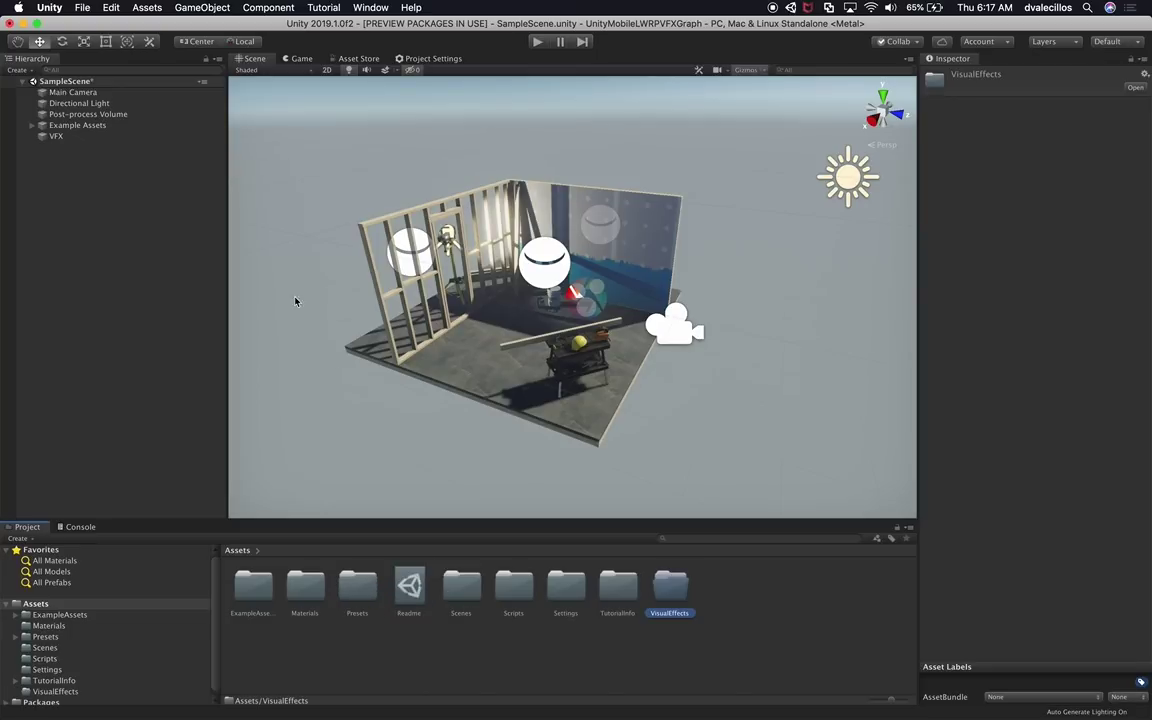
- Create a Visual Effect Graph asset named VFX inside the VisualEffects folder
{"action": "double_click", "coordinate": [672, 600]}
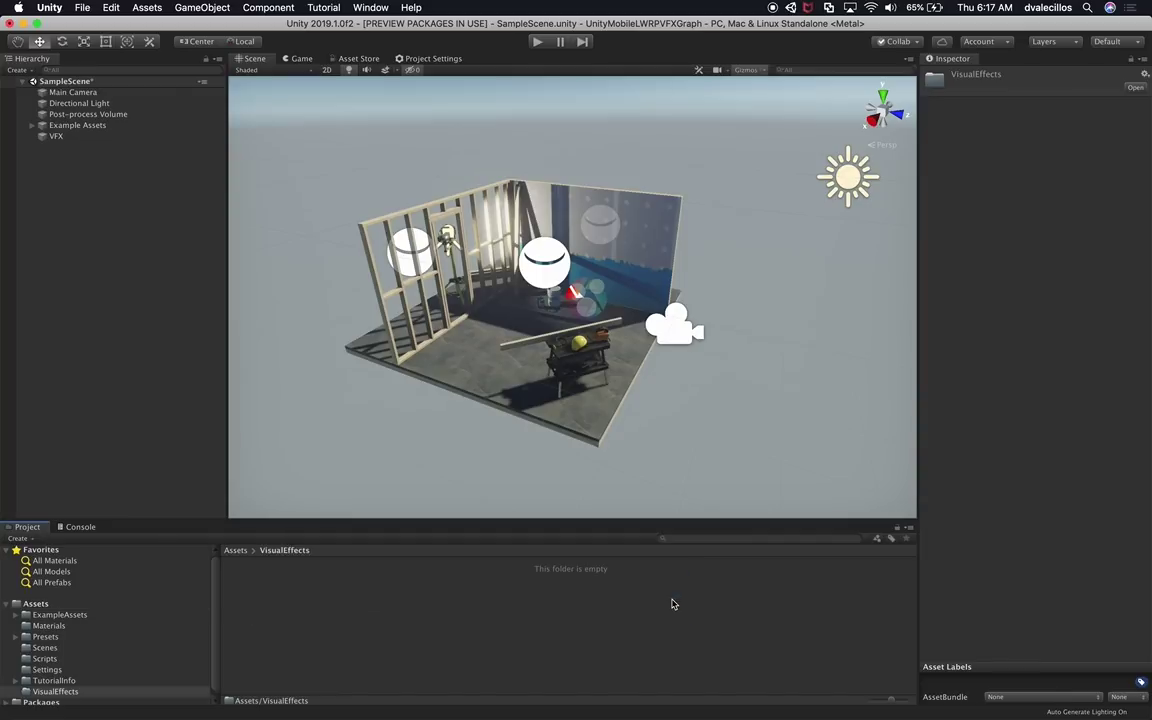
{"action": "right_click", "coordinate": [571, 606]}
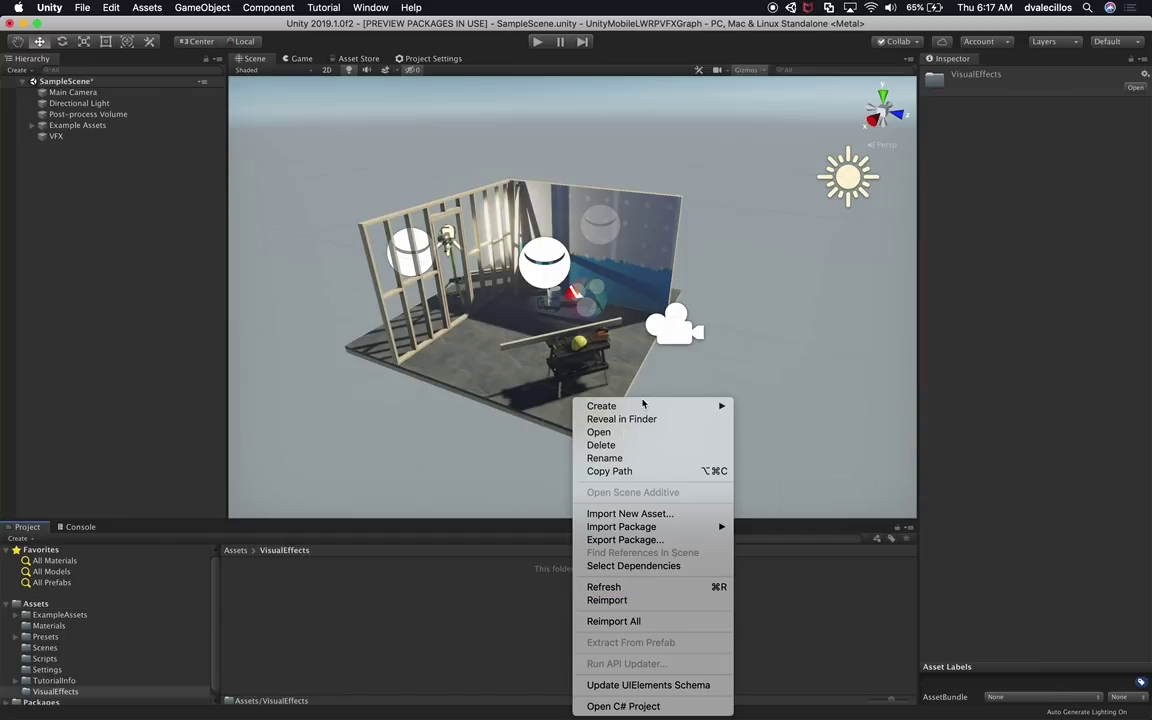
{"action": "mouse_move", "coordinate": [643, 408]}
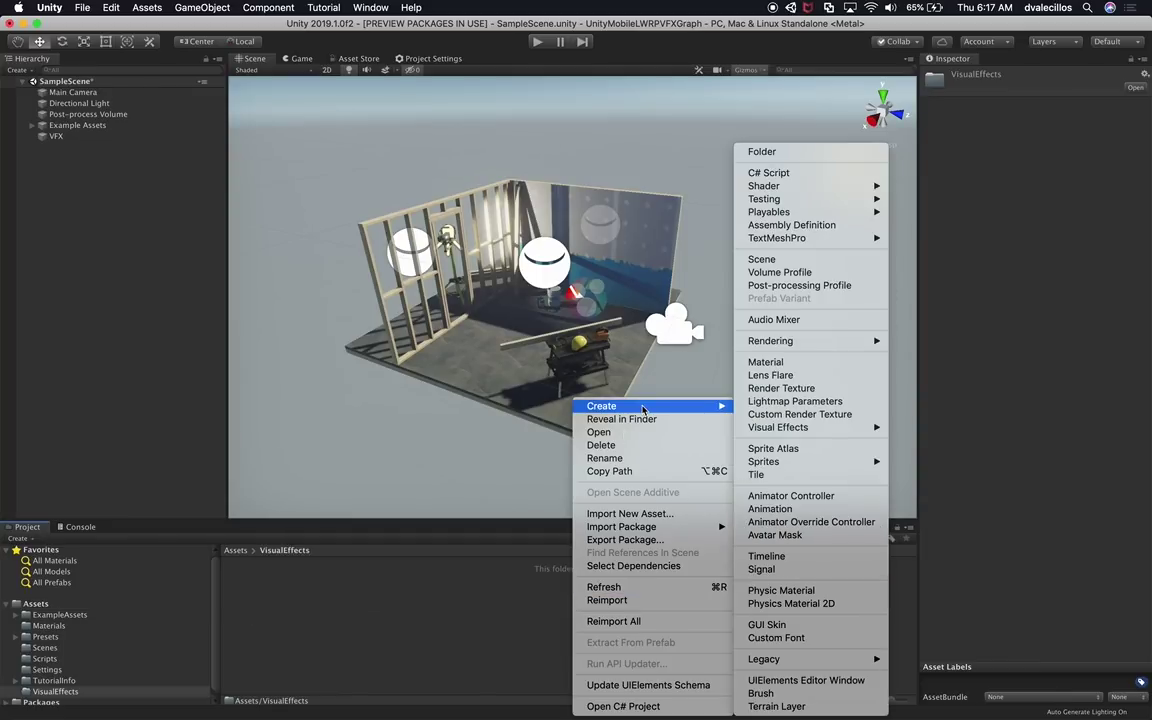
{"action": "mouse_move", "coordinate": [850, 427]}
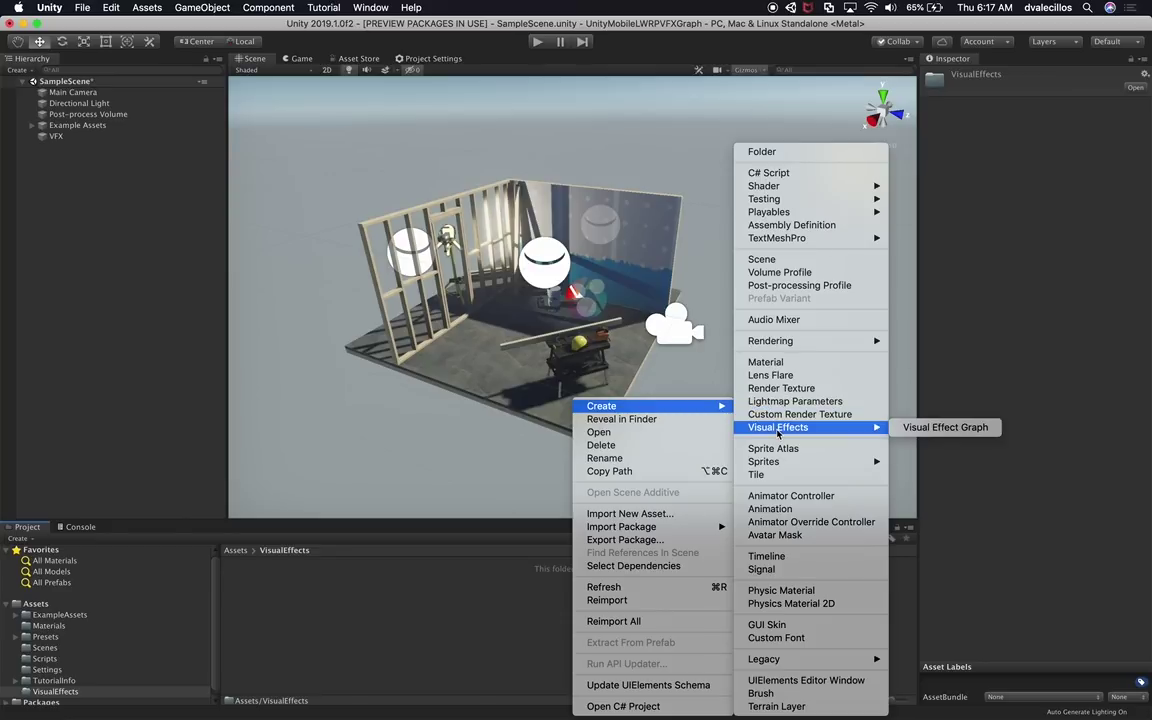
{"action": "left_click", "coordinate": [934, 429]}
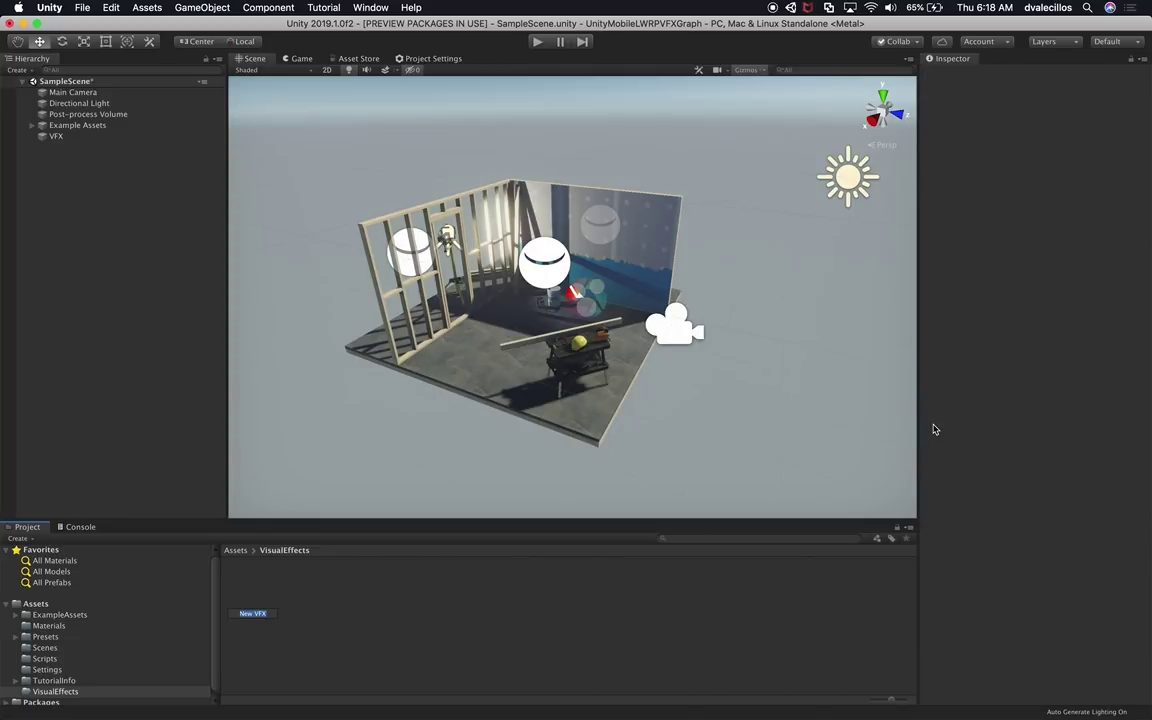
{"action": "type", "text": "VFX"}
{"action": "key", "text": "Return"}
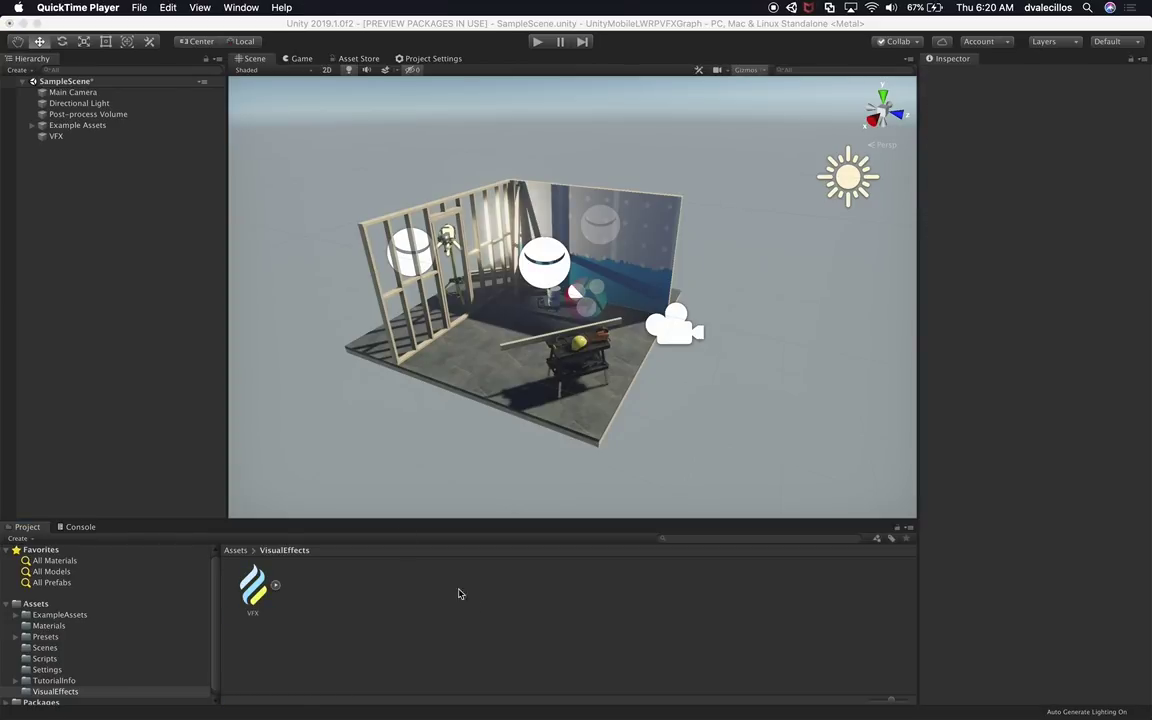
- Add a Visual Effect component to the VFX object and assign the VFX asset as its asset template
{"action": "left_click", "coordinate": [66, 137]}
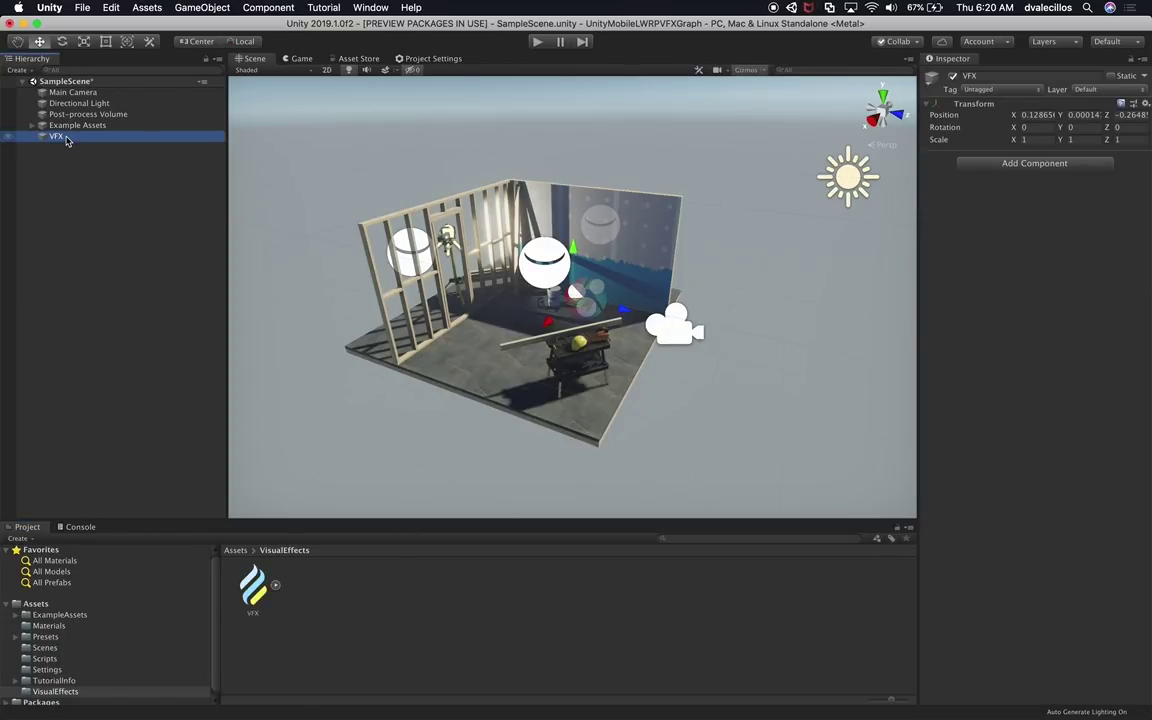
{"action": "left_click", "coordinate": [1035, 164]}
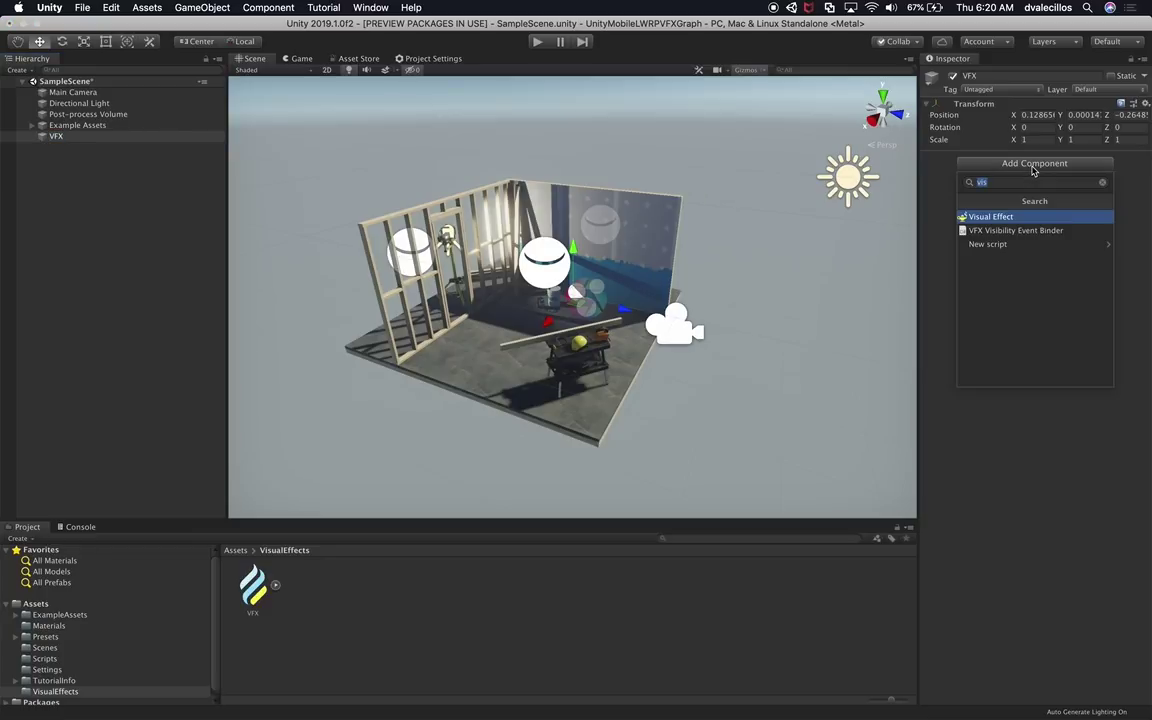
{"action": "left_click", "coordinate": [990, 217]}
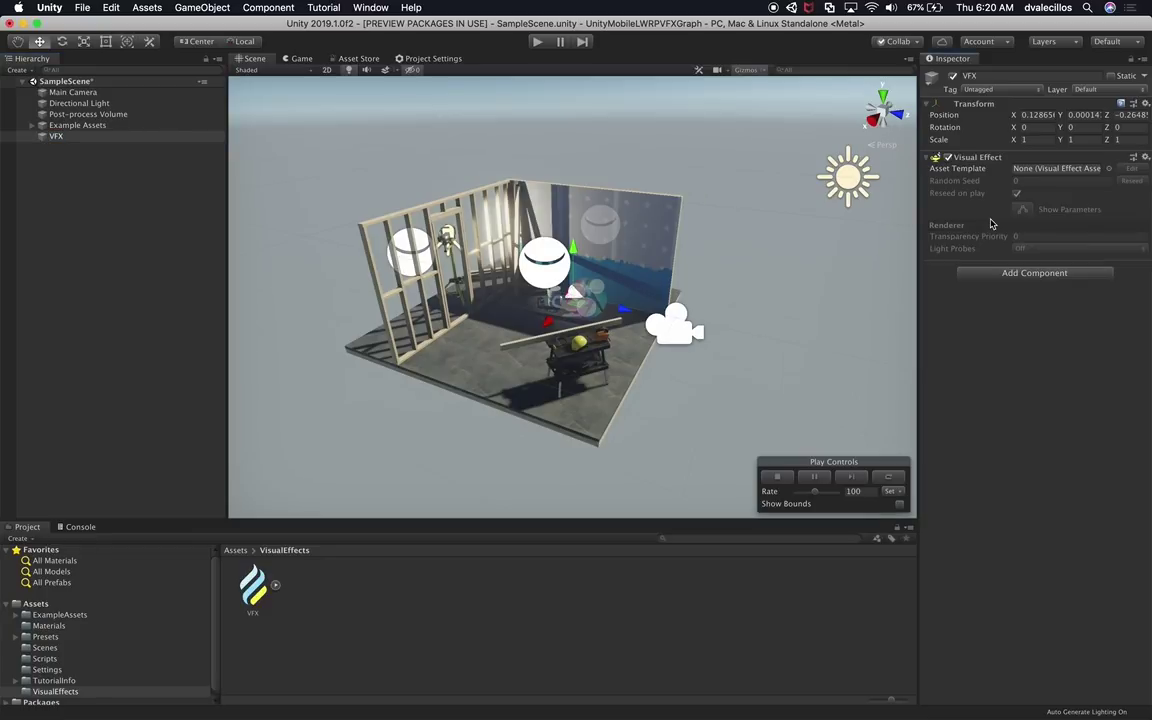
{"action": "left_click", "coordinate": [1108, 169]}
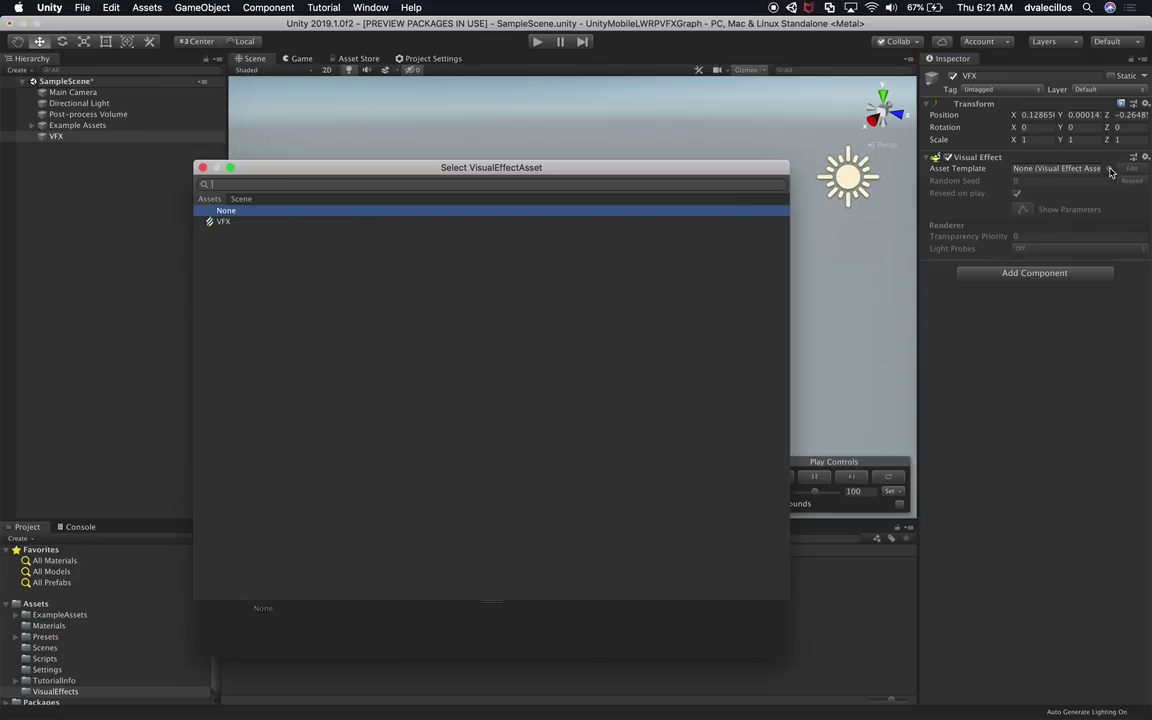
{"action": "left_click", "coordinate": [225, 223]}
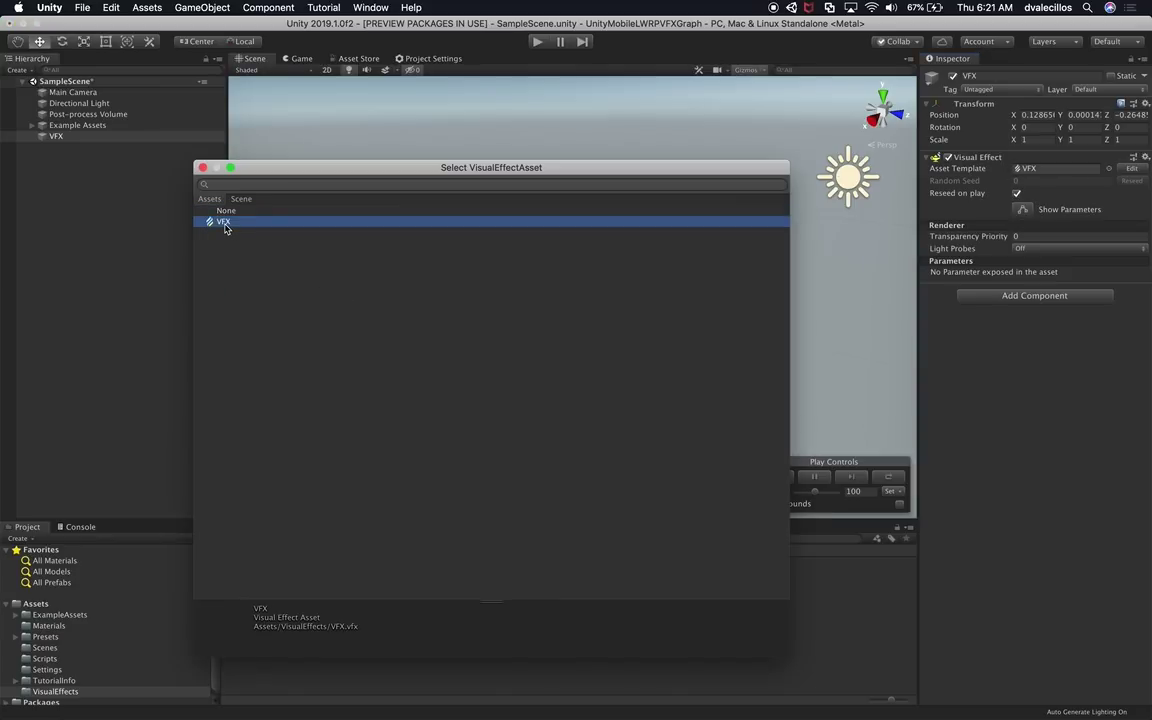
{"action": "double_click", "coordinate": [227, 224]}
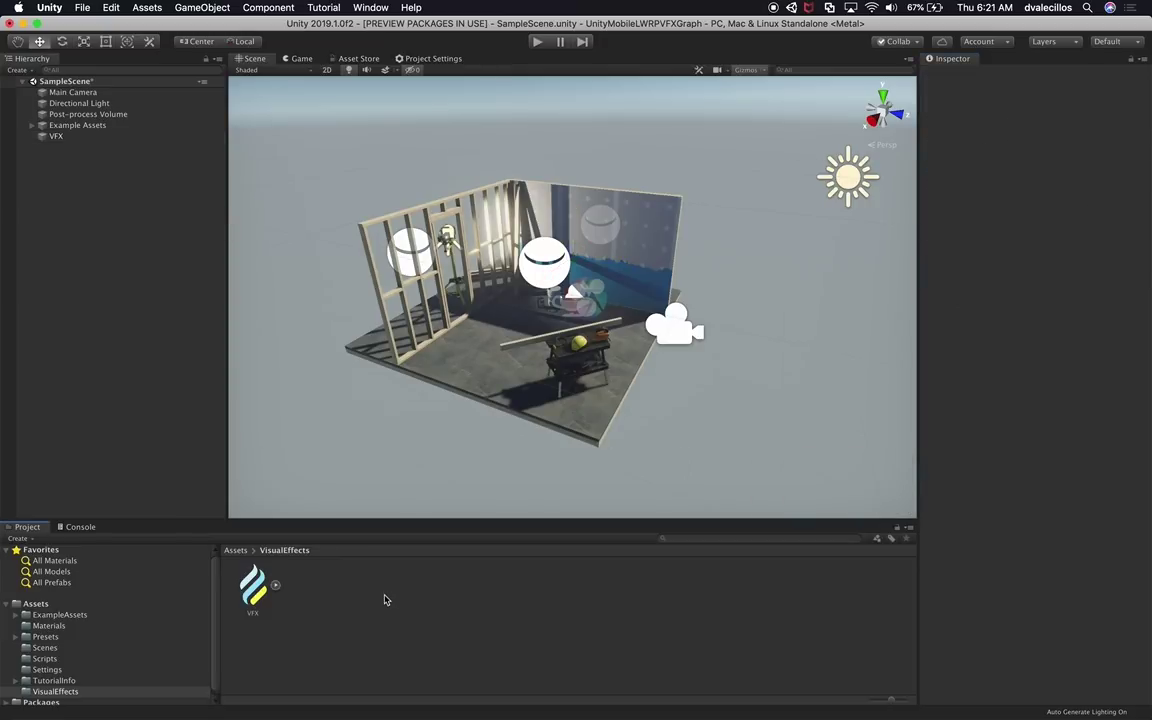
- Add a Simple Swarm Particle System to the VFX asset's graph, look over its contexts and close the graph
{"action": "left_click", "coordinate": [255, 590]}
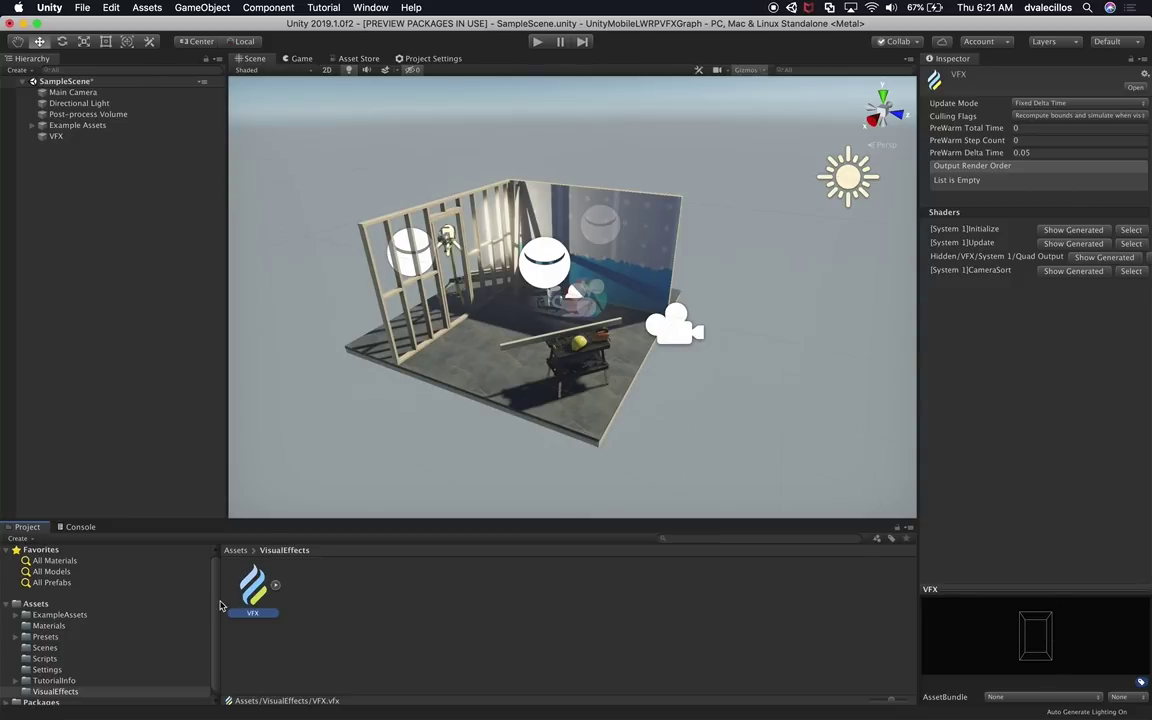
{"action": "double_click", "coordinate": [258, 588]}
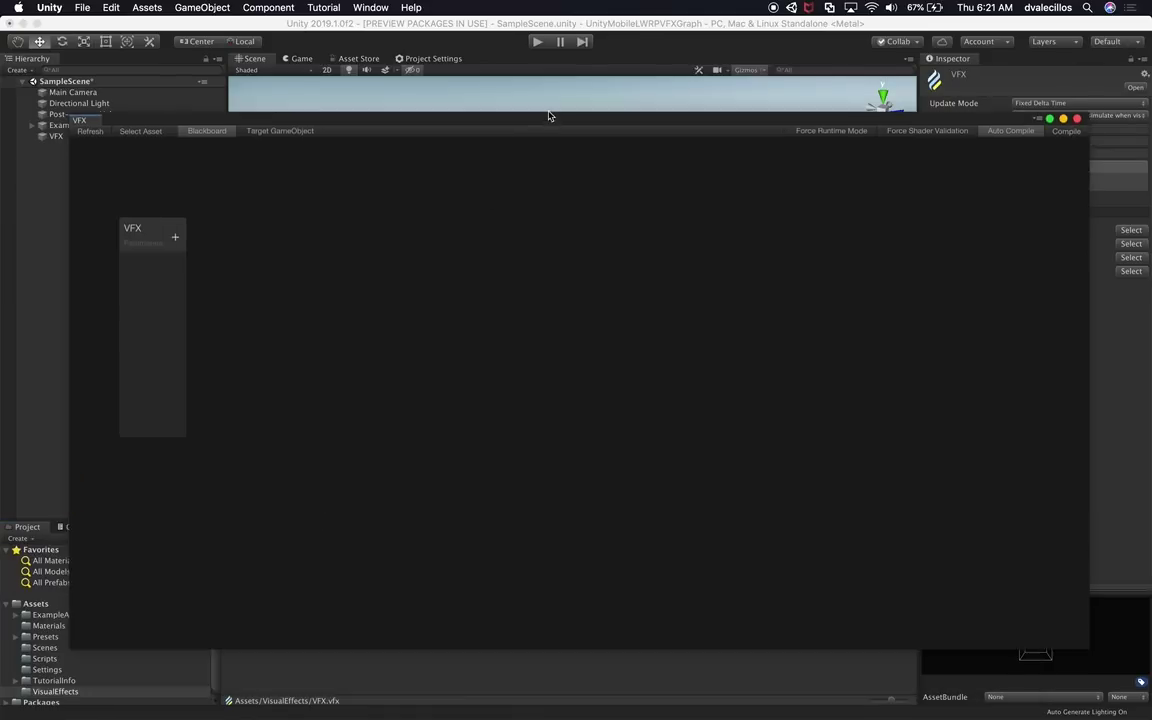
{"action": "right_click", "coordinate": [465, 227]}
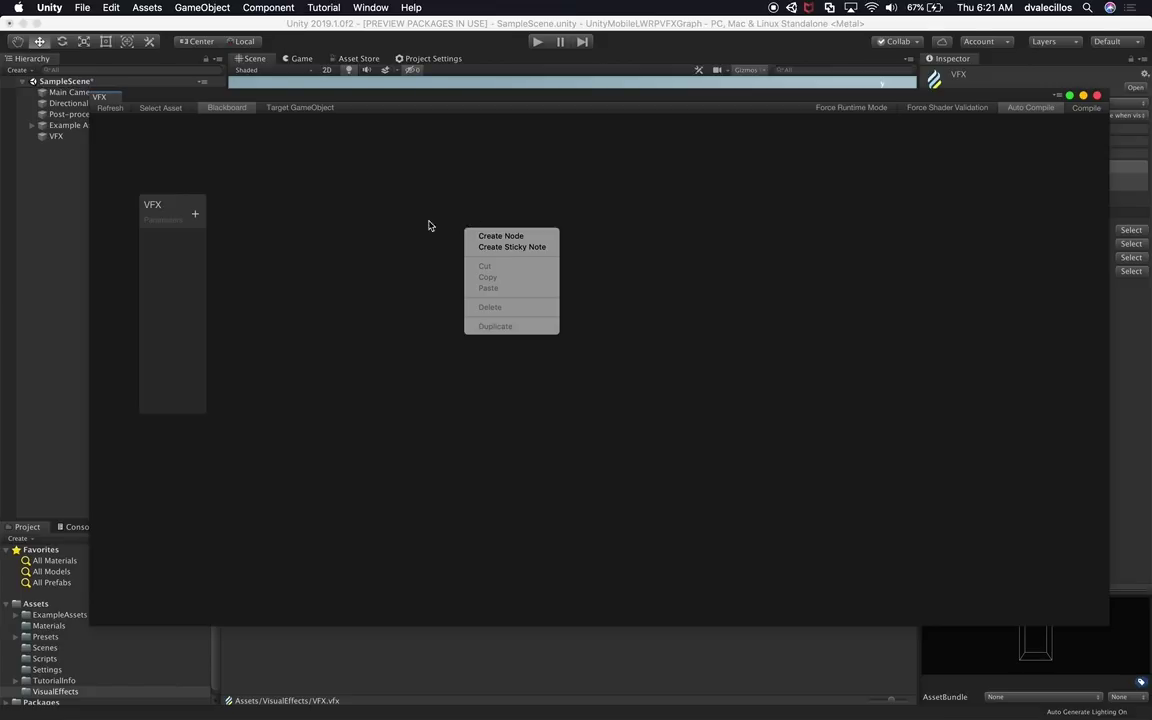
{"action": "left_click", "coordinate": [501, 237]}
{"action": "left_click", "coordinate": [453, 284]}
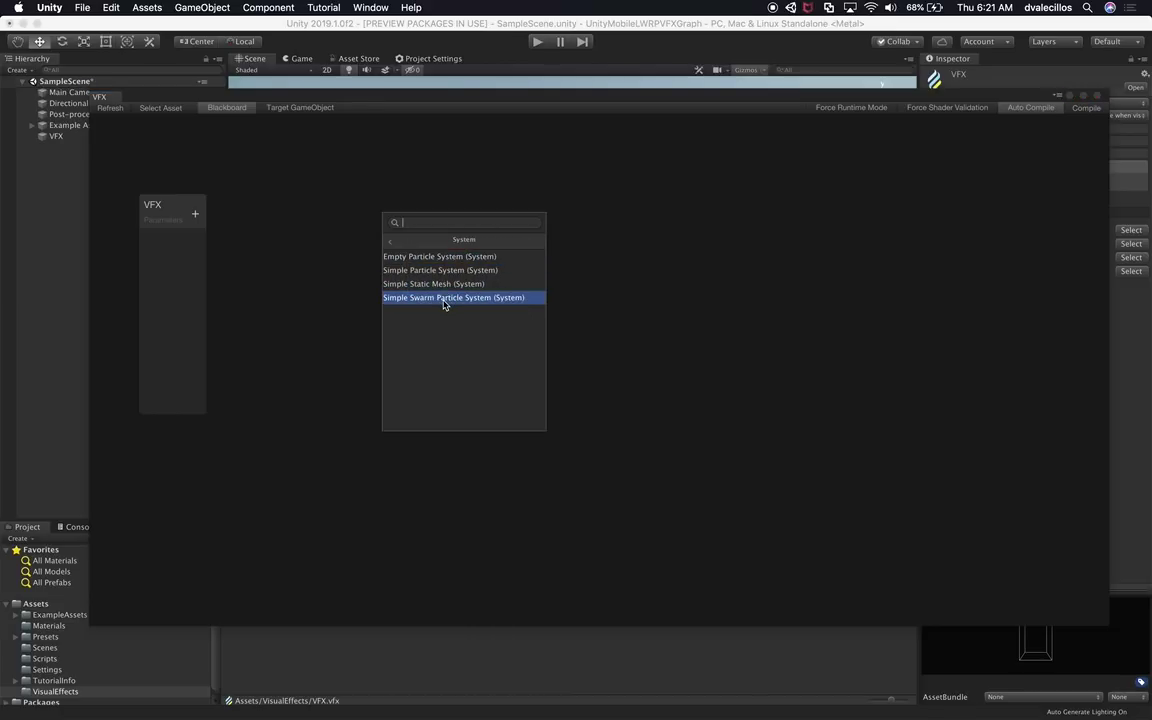
{"action": "left_click", "coordinate": [444, 300]}
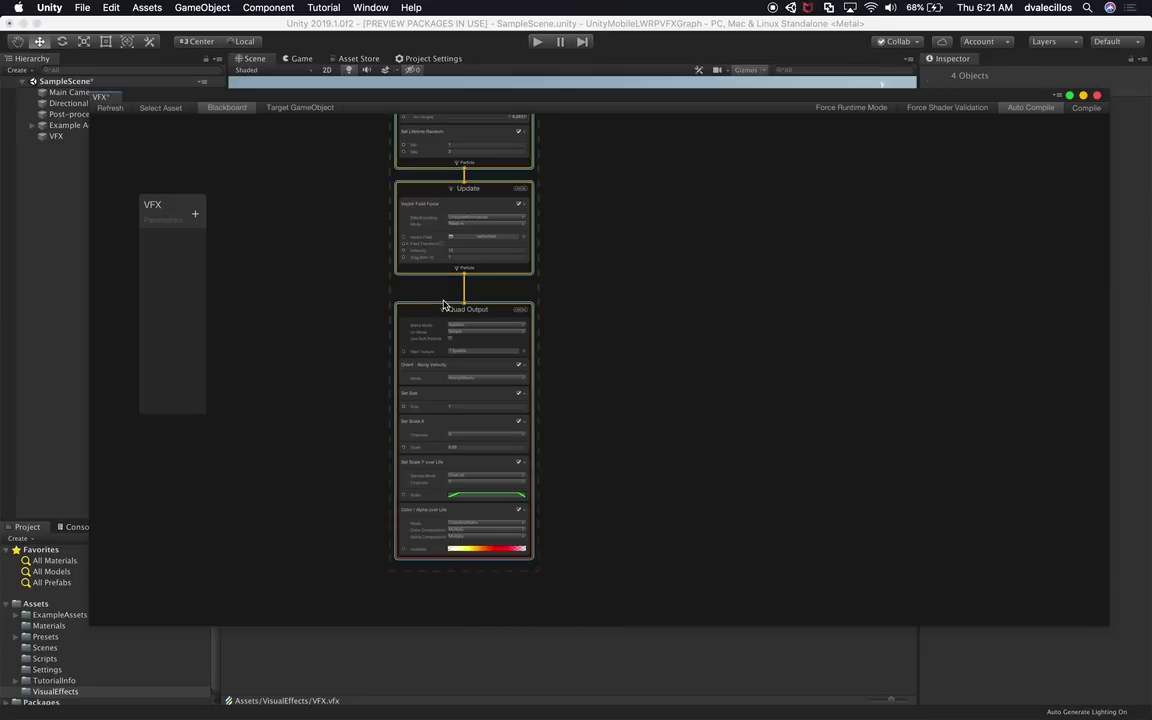
{"action": "middle_click_drag", "start_coordinate": [687, 273], "coordinate": [640, 501]}
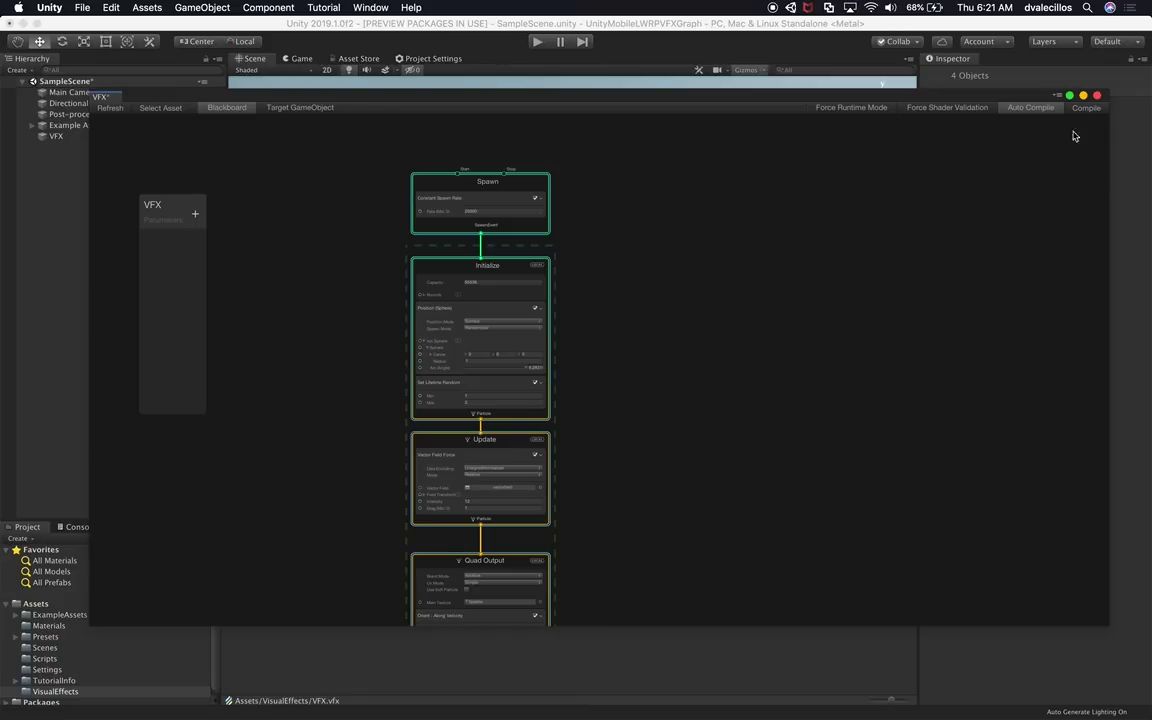
{"action": "left_click", "coordinate": [1097, 96]}
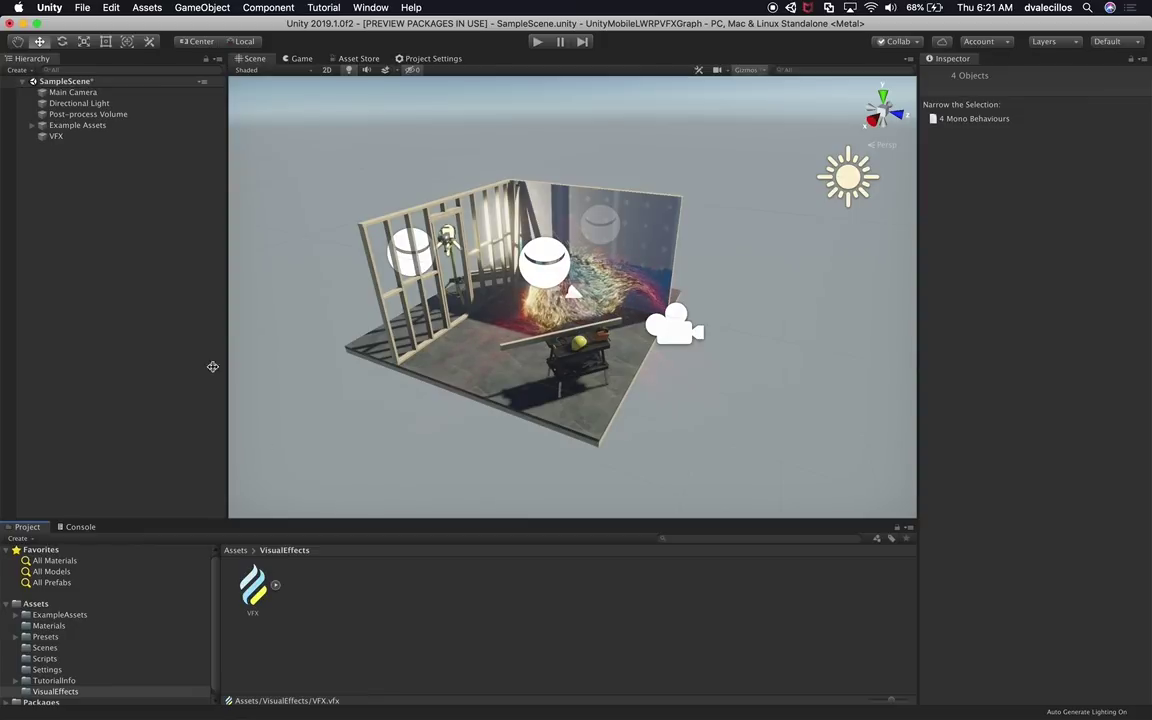
- Move the VFX object out of the room and raise it to about X 5.52, Y 1.77
{"action": "left_click", "coordinate": [56, 136]}
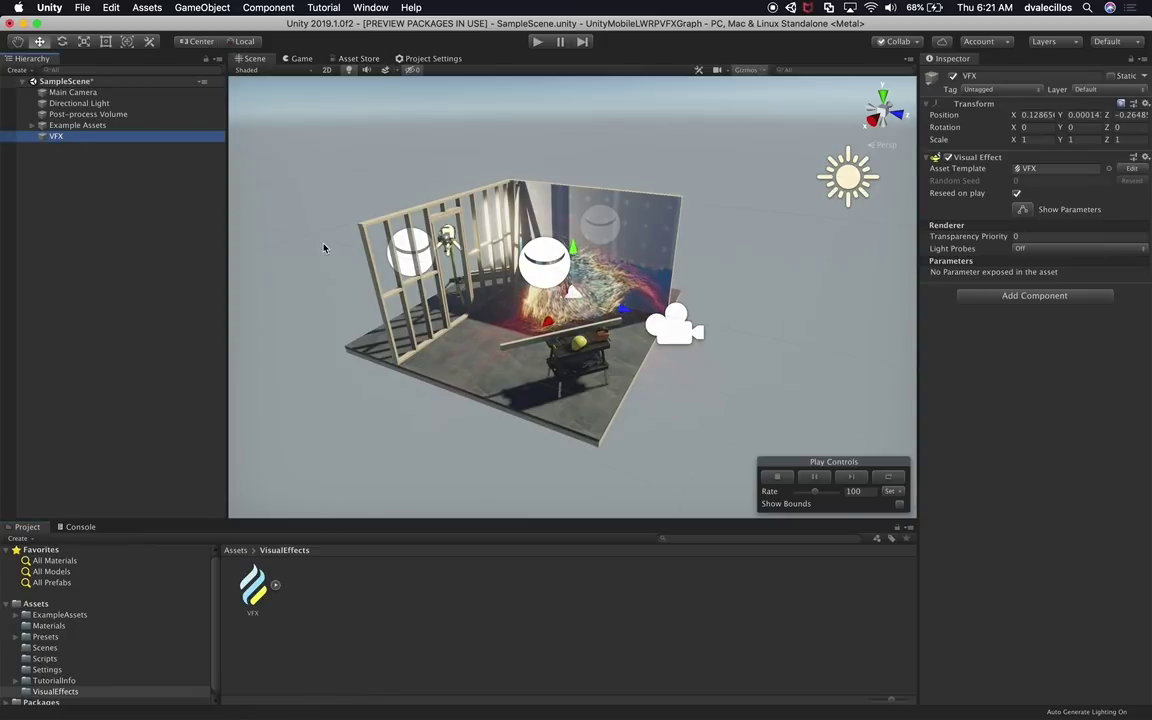
{"action": "left_click_drag", "start_coordinate": [330, 262], "coordinate": [544, 322], "text": "alt"}
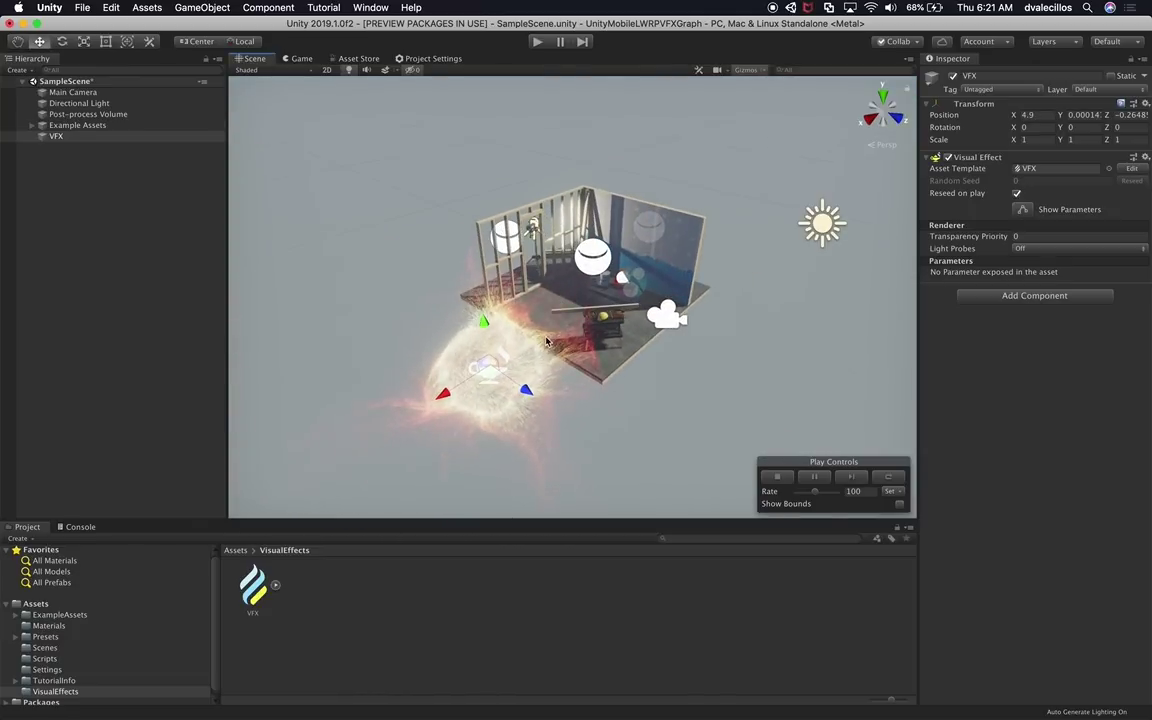
{"action": "left_click_drag", "start_coordinate": [432, 272], "coordinate": [416, 323], "text": "alt"}
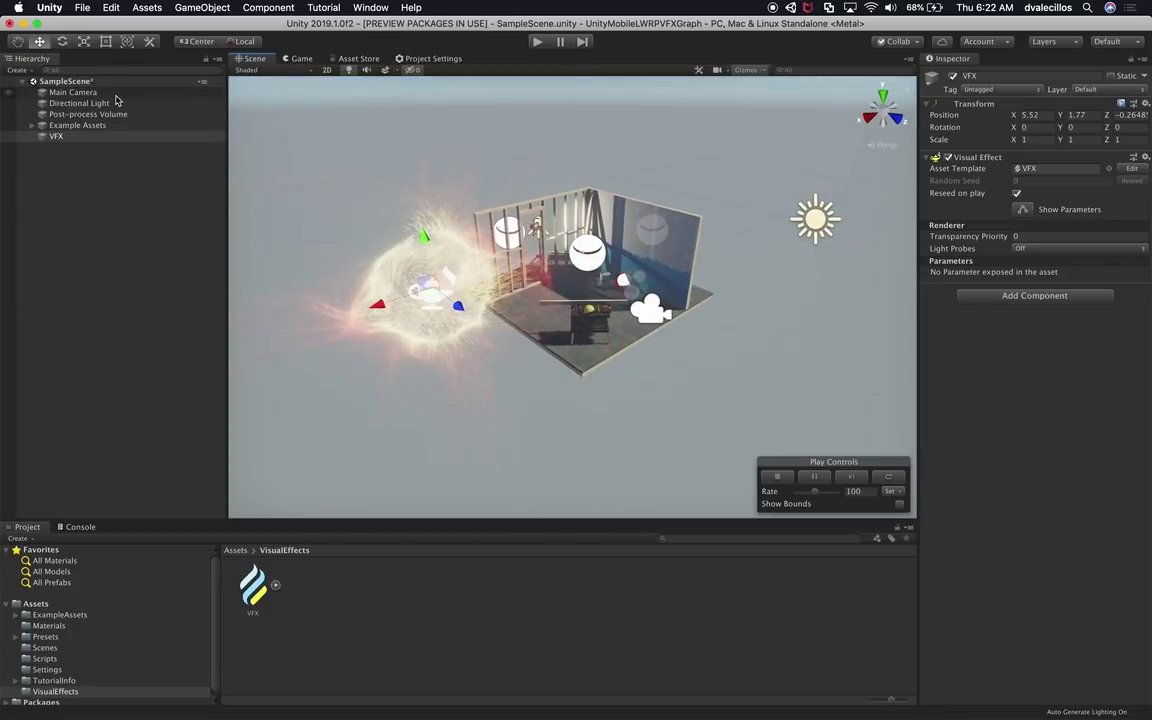
- Search the project assets for "sky" and set the Exposure of Skybox_Mat to 0
{"action": "left_click", "coordinate": [679, 537]}
{"action": "type", "text": "sky"}
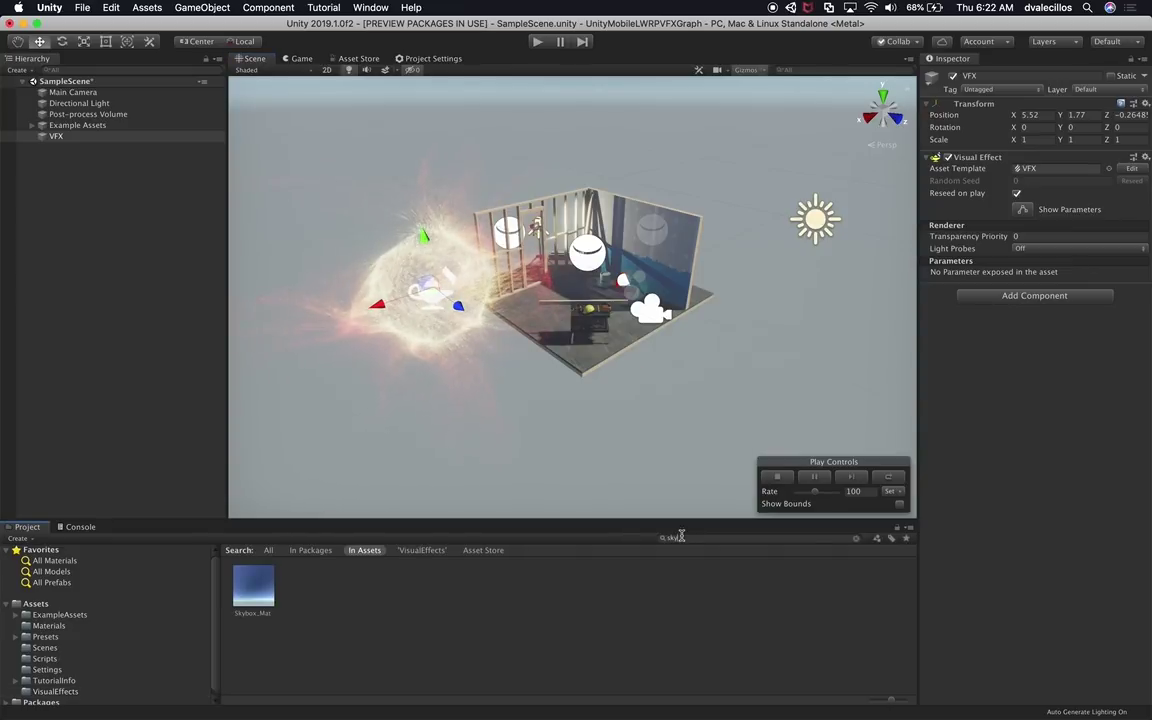
{"action": "left_click", "coordinate": [266, 592]}
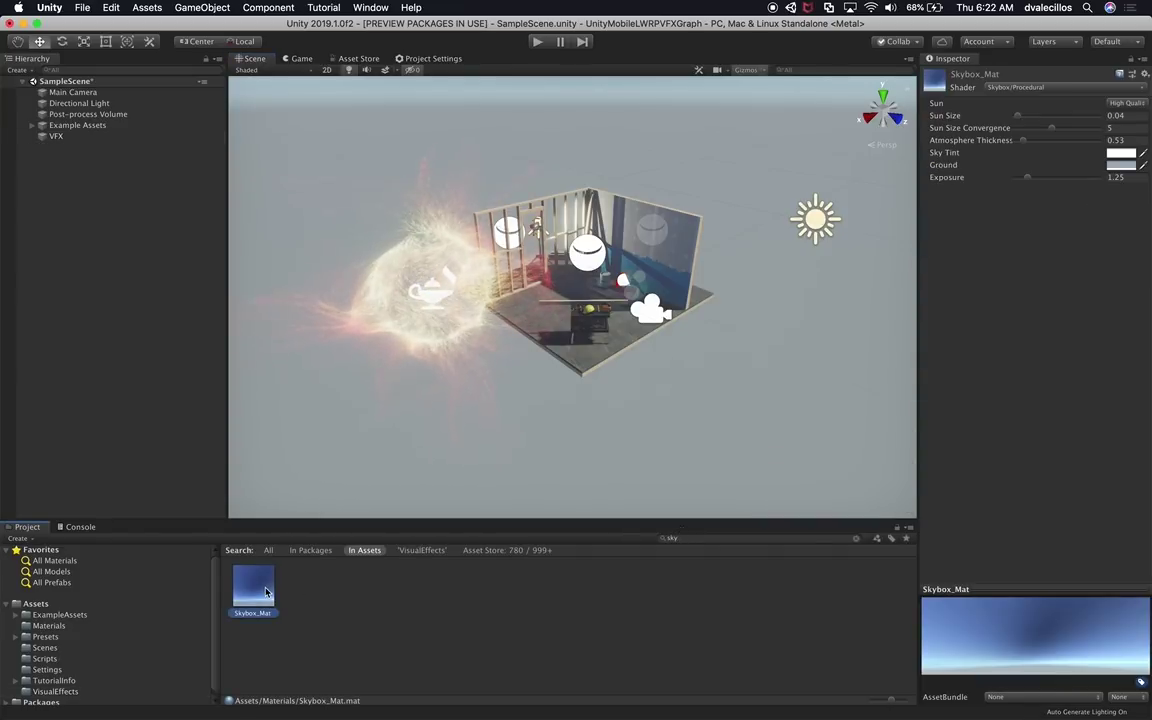
{"action": "left_click_drag", "start_coordinate": [1027, 177], "coordinate": [1013, 184]}
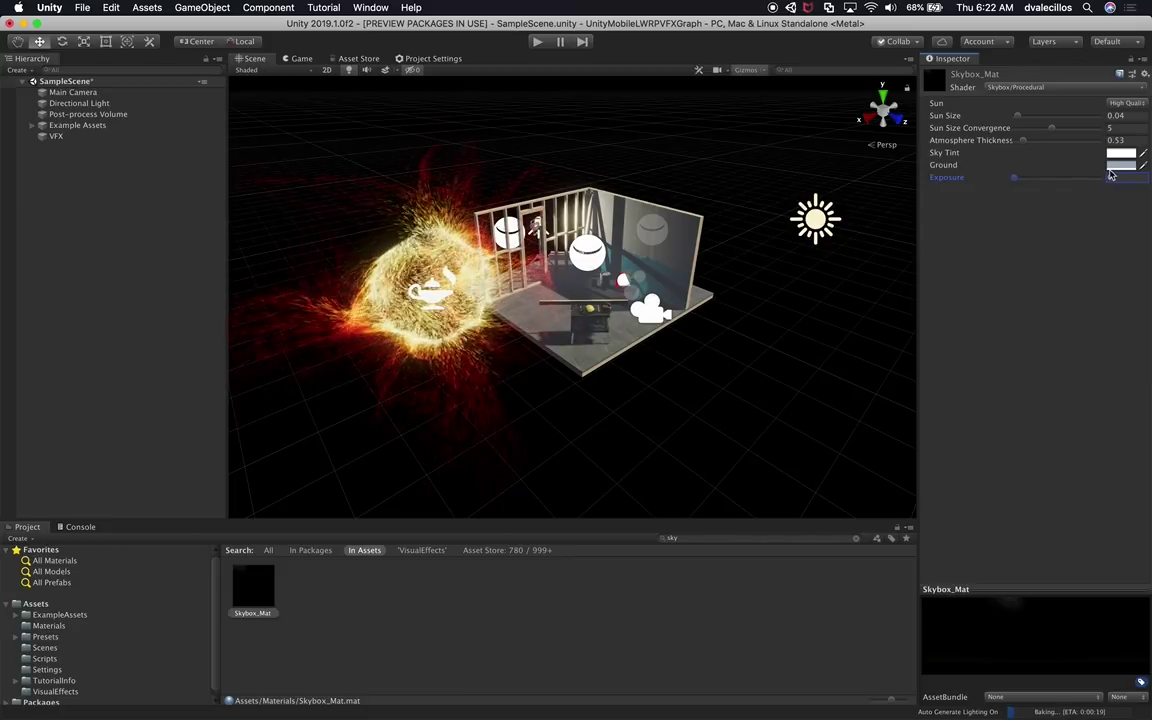
- Align the Main Camera with a Scene view framing both the effect and the room, and check it in the Game view
{"action": "left_click", "coordinate": [740, 285]}
{"action": "left_click_drag", "start_coordinate": [740, 285], "coordinate": [687, 292], "text": "alt"}
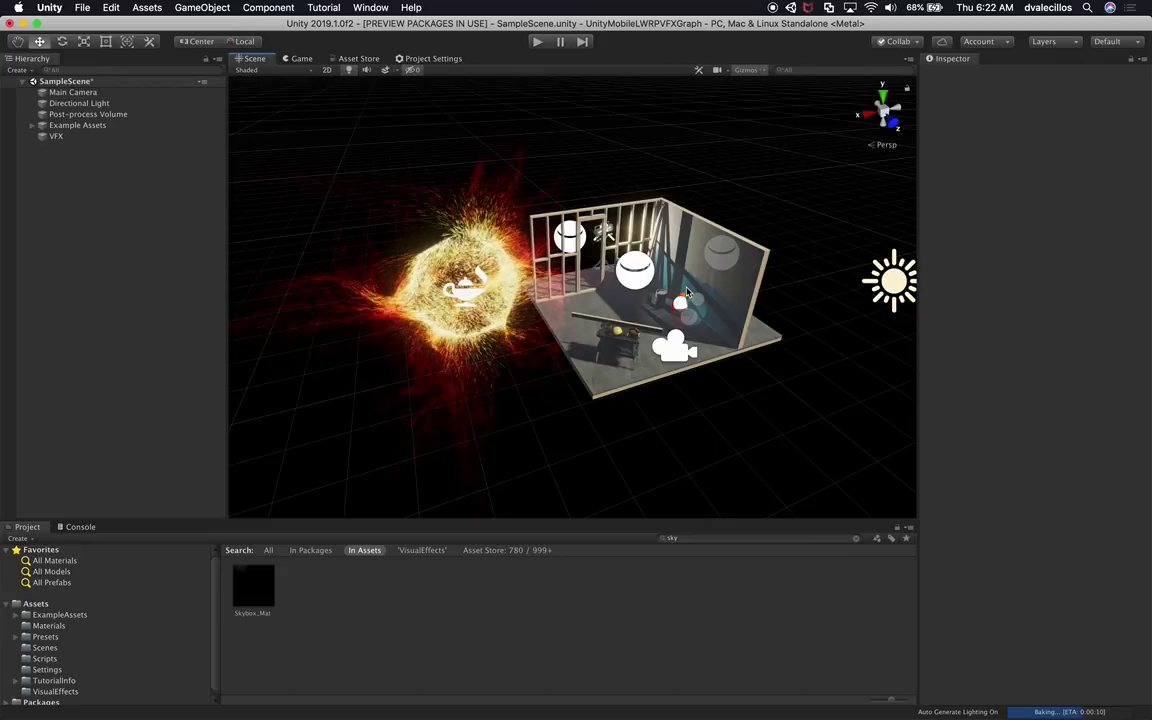
{"action": "mouse_move", "coordinate": [687, 292]}
{"action": "left_mouse_down", "text": "alt"}
{"action": "mouse_move", "coordinate": [655, 302]}
{"action": "mouse_move", "coordinate": [675, 295]}
{"action": "left_mouse_up", "text": "alt"}
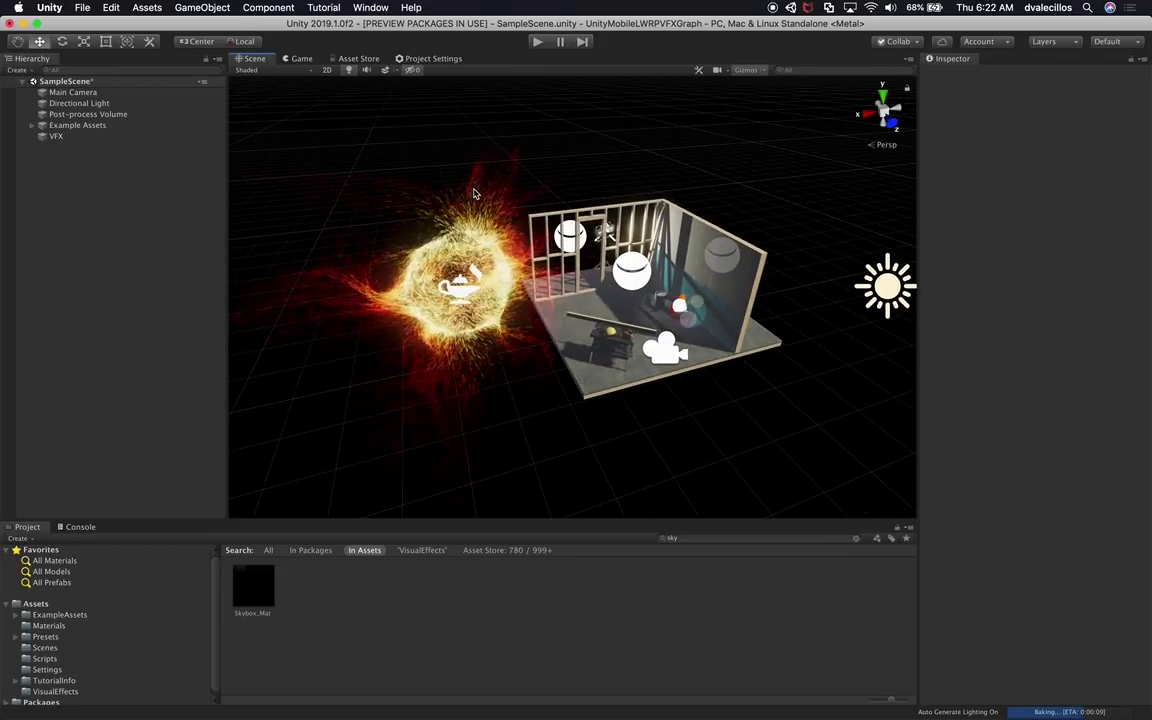
{"action": "left_click", "coordinate": [301, 58]}
{"action": "left_click", "coordinate": [254, 58]}
{"action": "left_click_drag", "start_coordinate": [545, 265], "coordinate": [578, 283], "text": "alt"}
{"action": "left_click", "coordinate": [656, 314]}
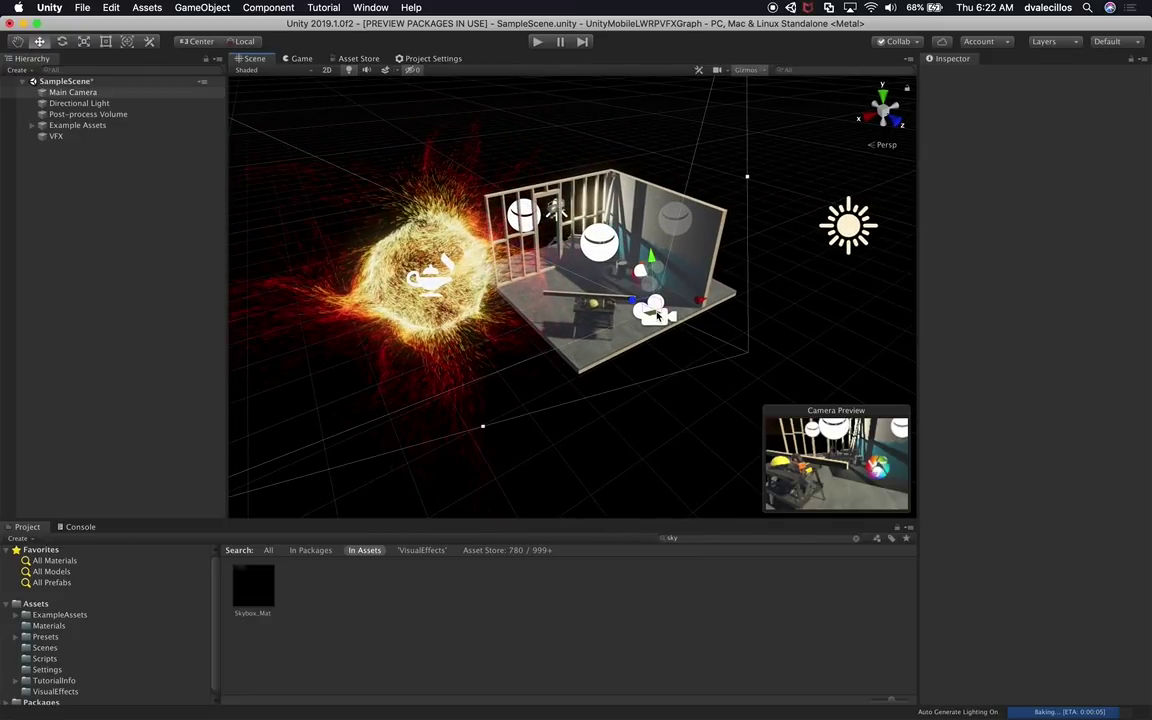
{"action": "left_click", "coordinate": [147, 8]}
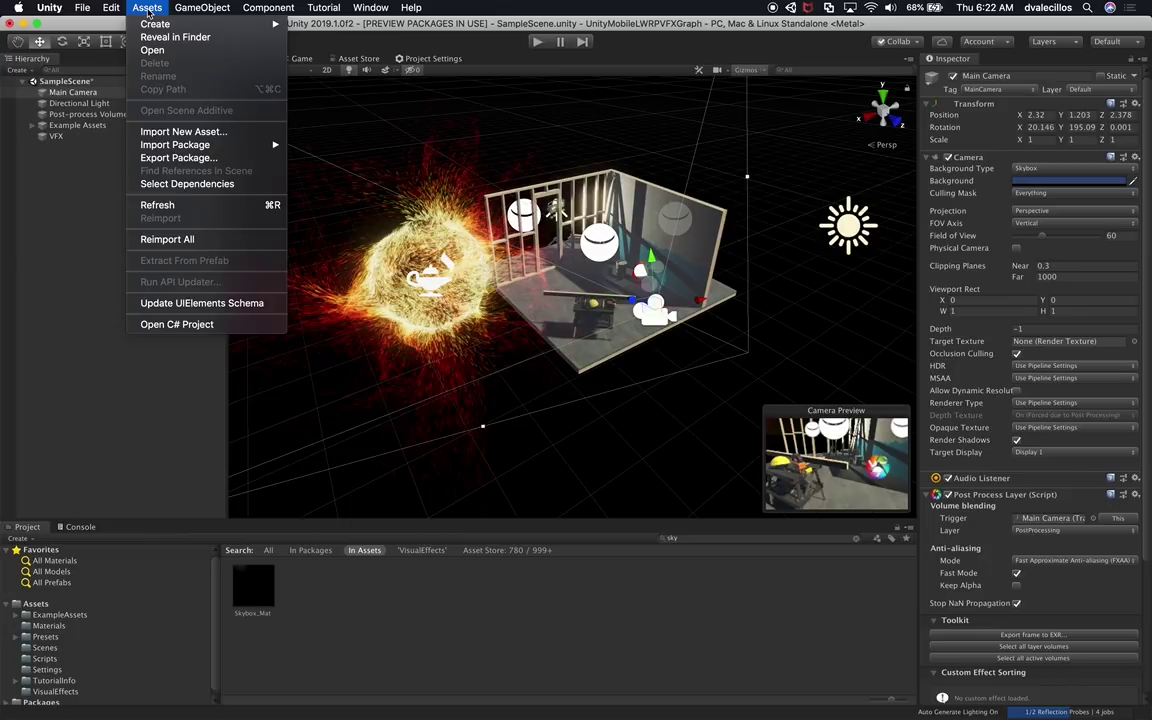
{"action": "mouse_move", "coordinate": [196, 10]}
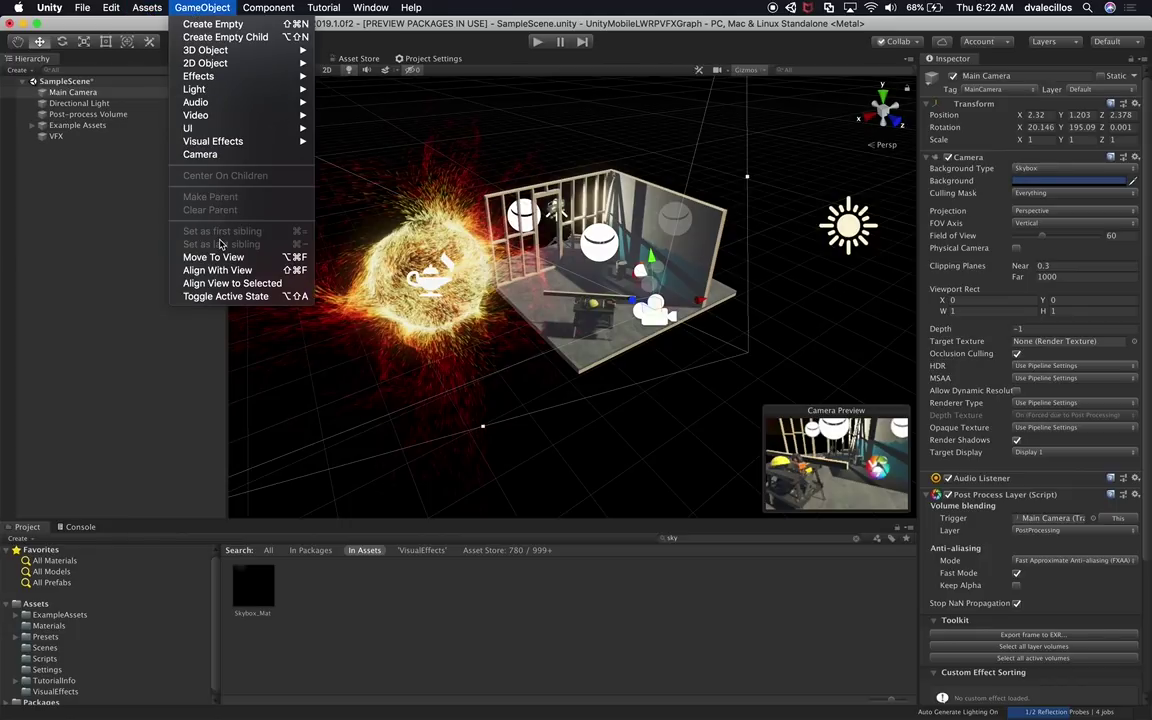
{"action": "left_click", "coordinate": [218, 270]}
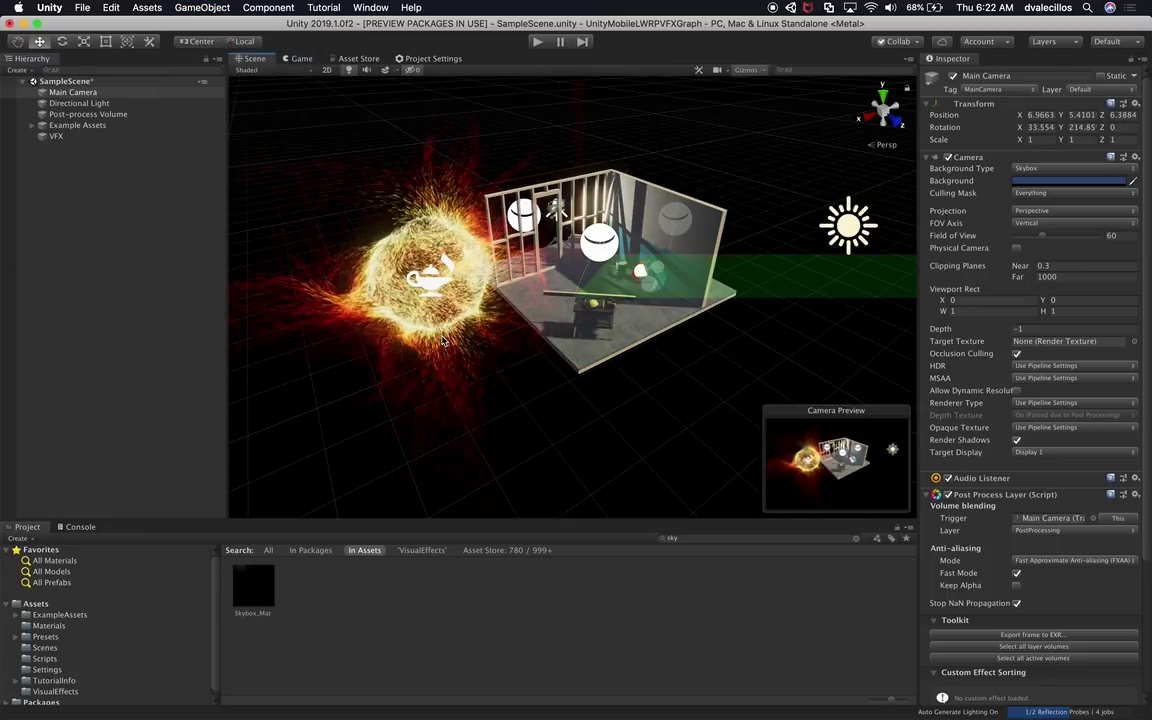
{"action": "left_click", "coordinate": [301, 59]}
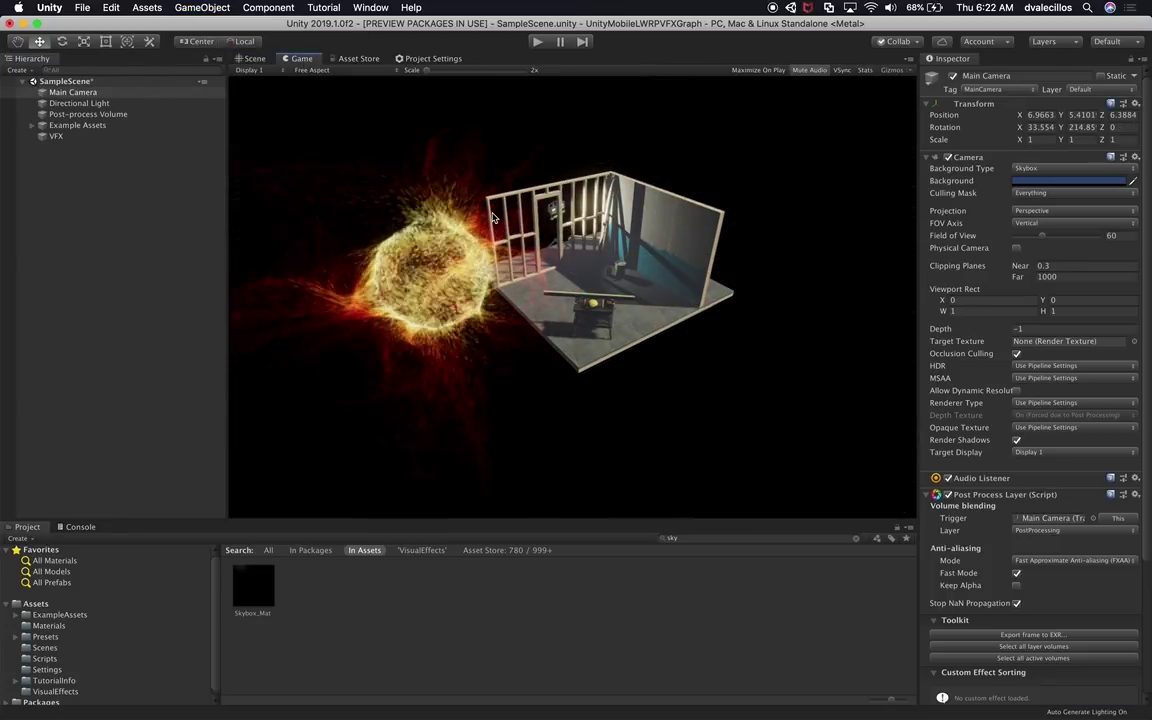
- Turn off Low Resolution Aspect Ratios for the Game view
{"action": "left_click", "coordinate": [314, 70]}
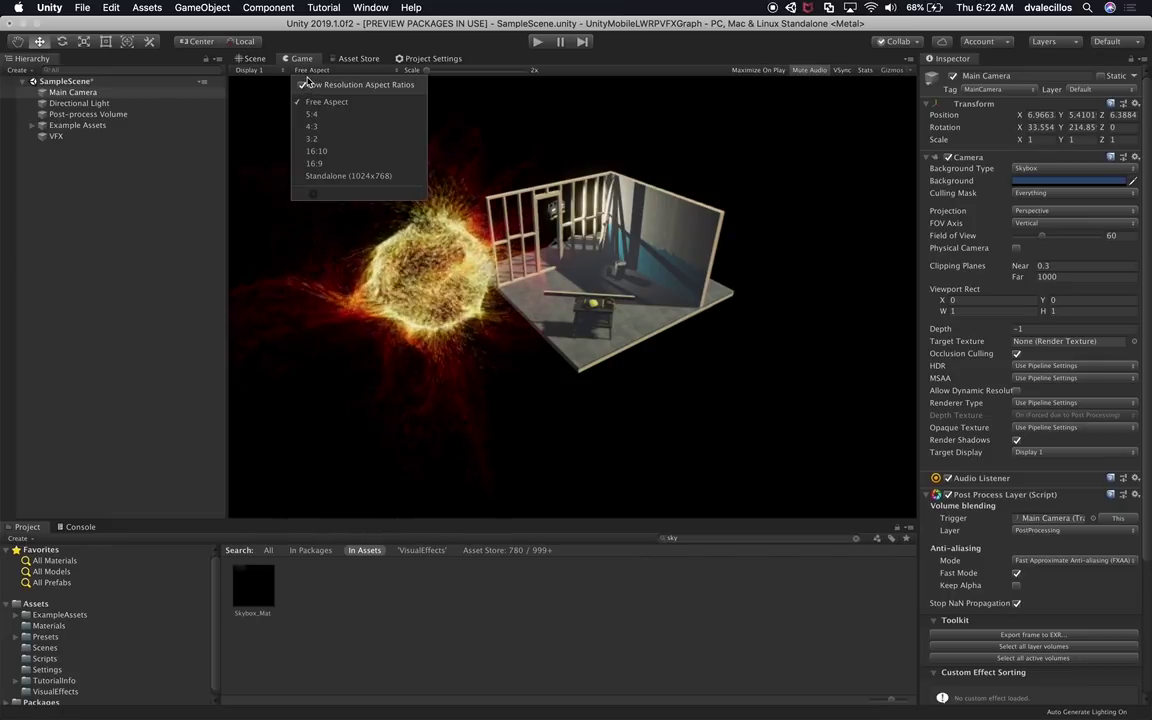
{"action": "left_click", "coordinate": [303, 85]}
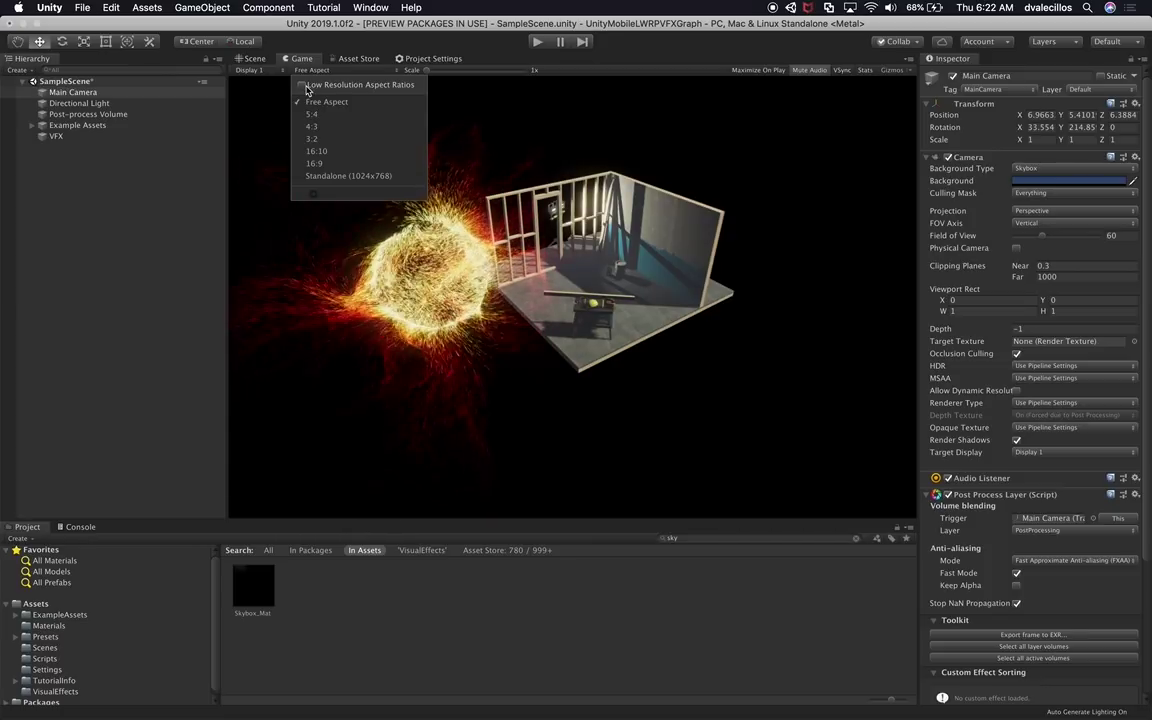
{"action": "left_click", "coordinate": [610, 186]}
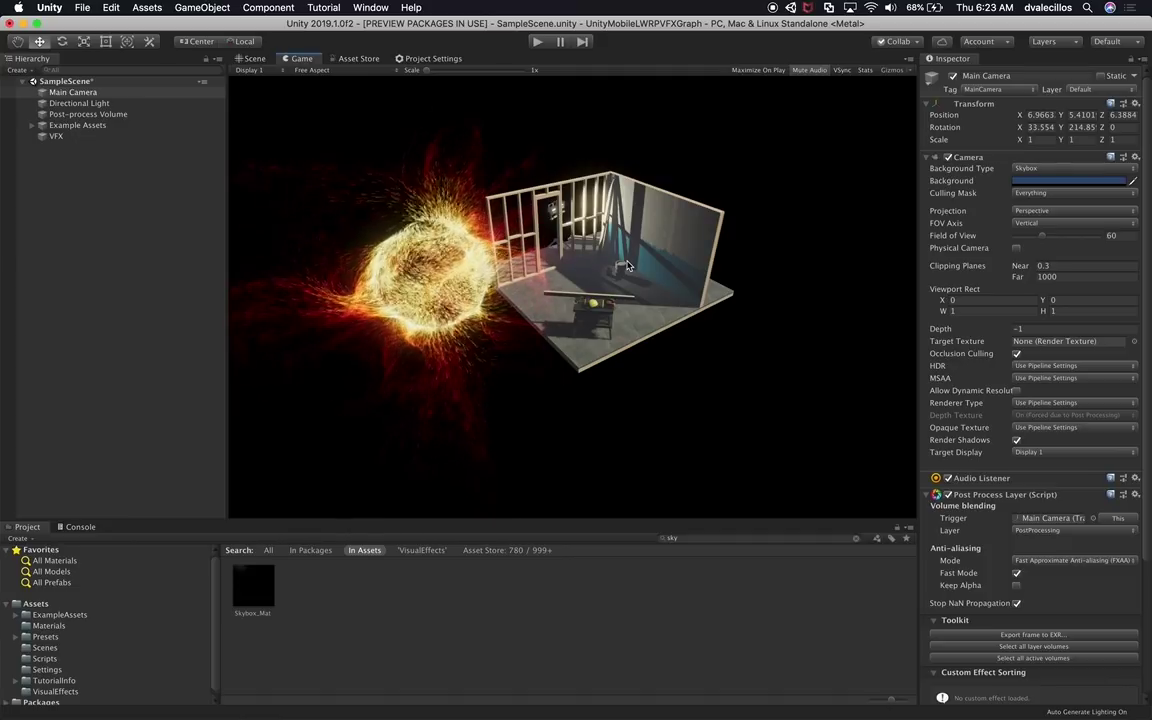
- Set the Exposure of Skybox_Mat to 0.05 and widen the Game view on both sides
{"action": "left_click", "coordinate": [253, 585]}
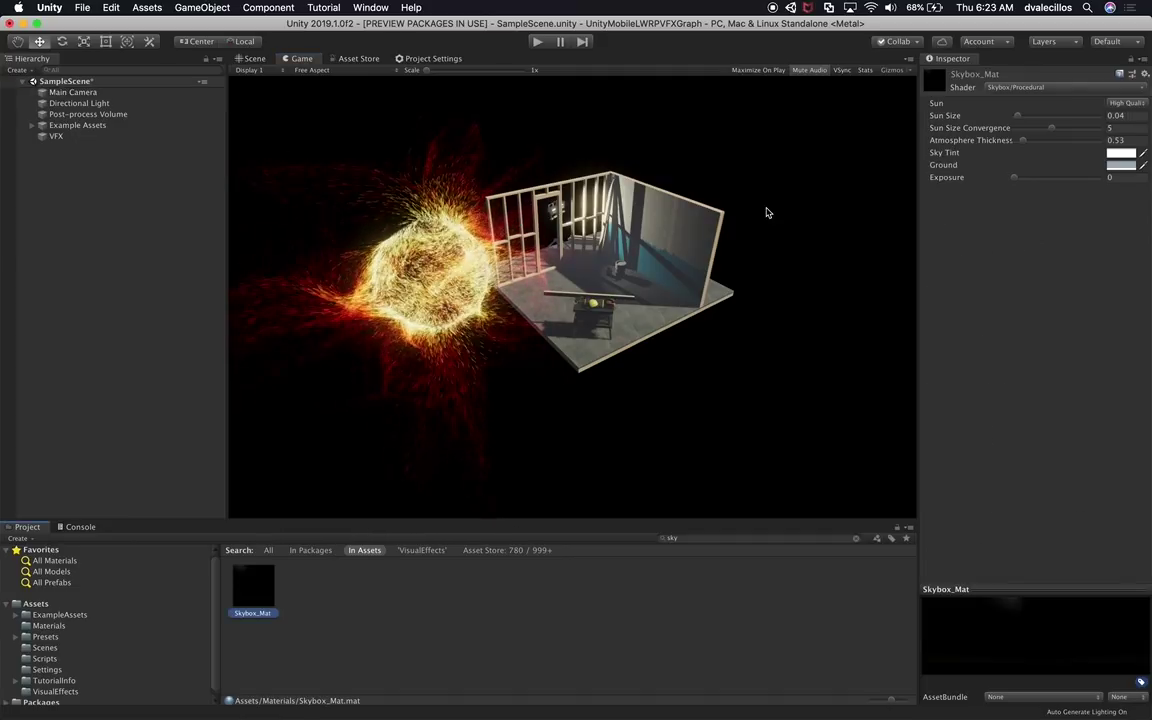
{"action": "left_click_drag", "start_coordinate": [1015, 178], "coordinate": [1013, 187]}
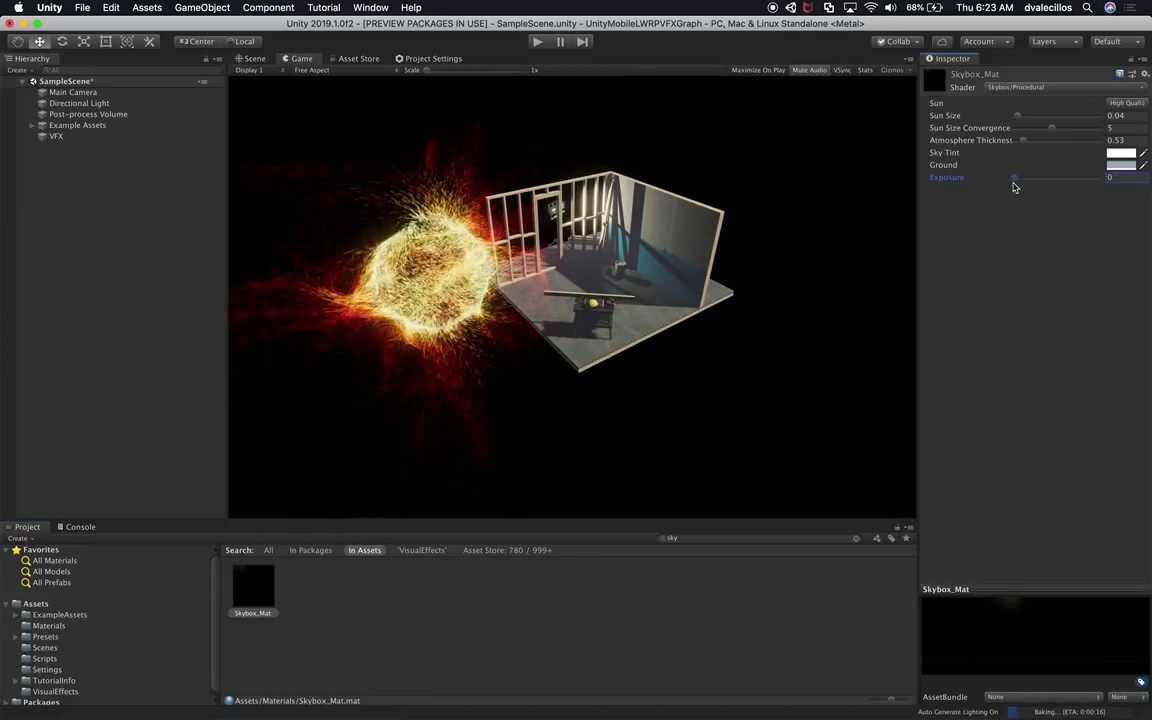
{"action": "left_click_drag", "start_coordinate": [1015, 186], "coordinate": [1016, 186]}
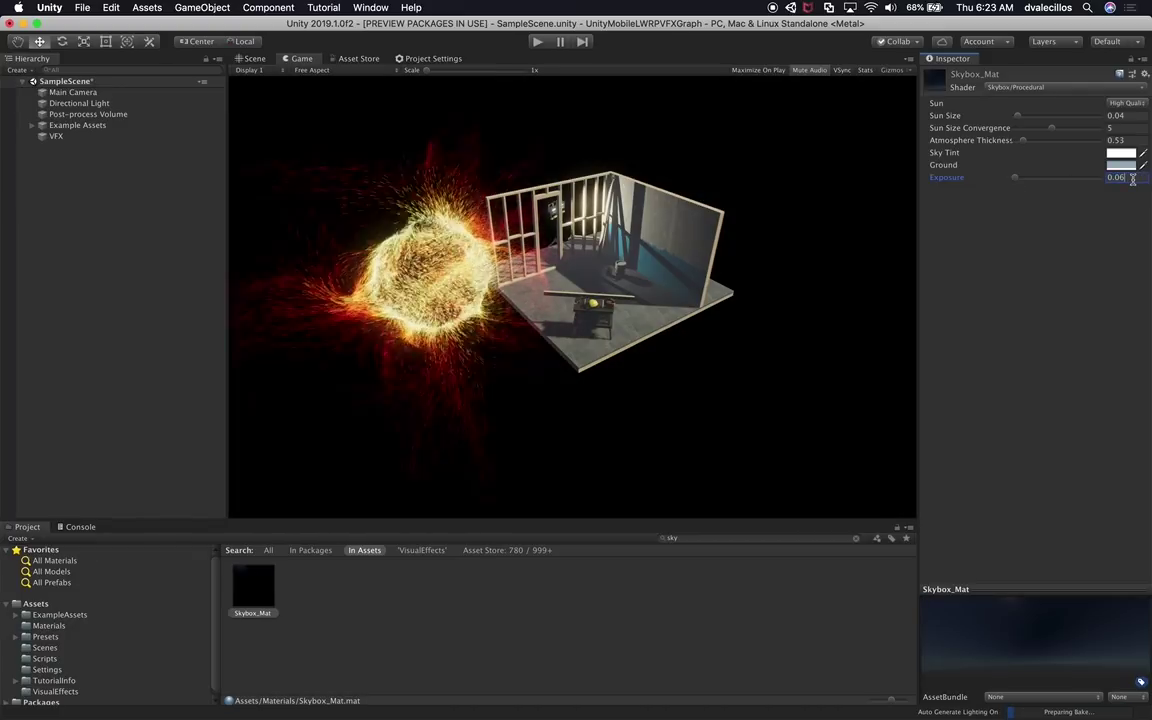
{"action": "left_click_drag", "start_coordinate": [1132, 179], "coordinate": [1131, 179]}
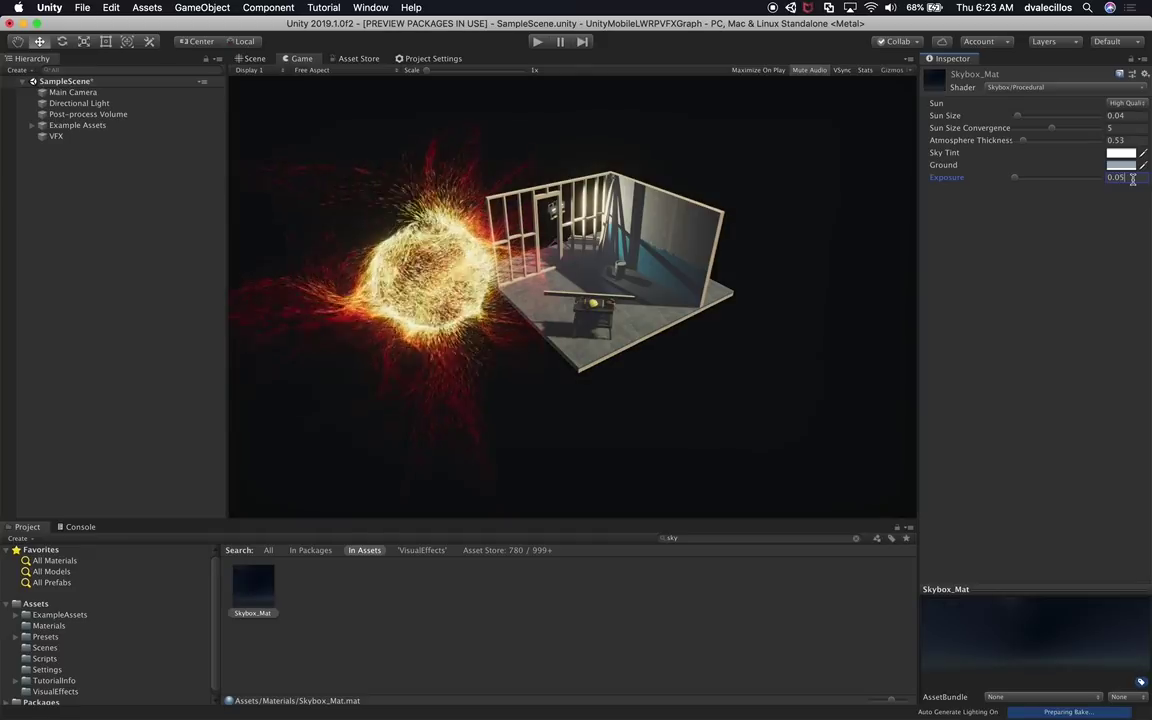
{"action": "left_click_drag", "start_coordinate": [227, 283], "coordinate": [168, 281]}
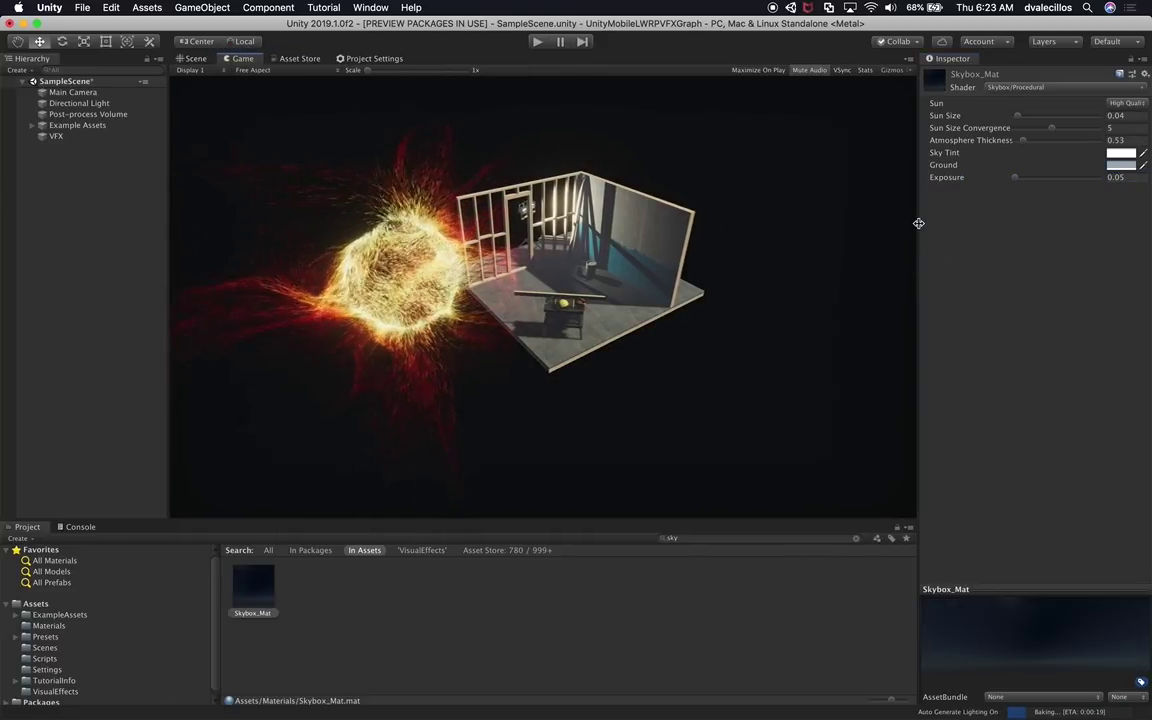
{"action": "left_click_drag", "start_coordinate": [918, 224], "coordinate": [959, 231]}
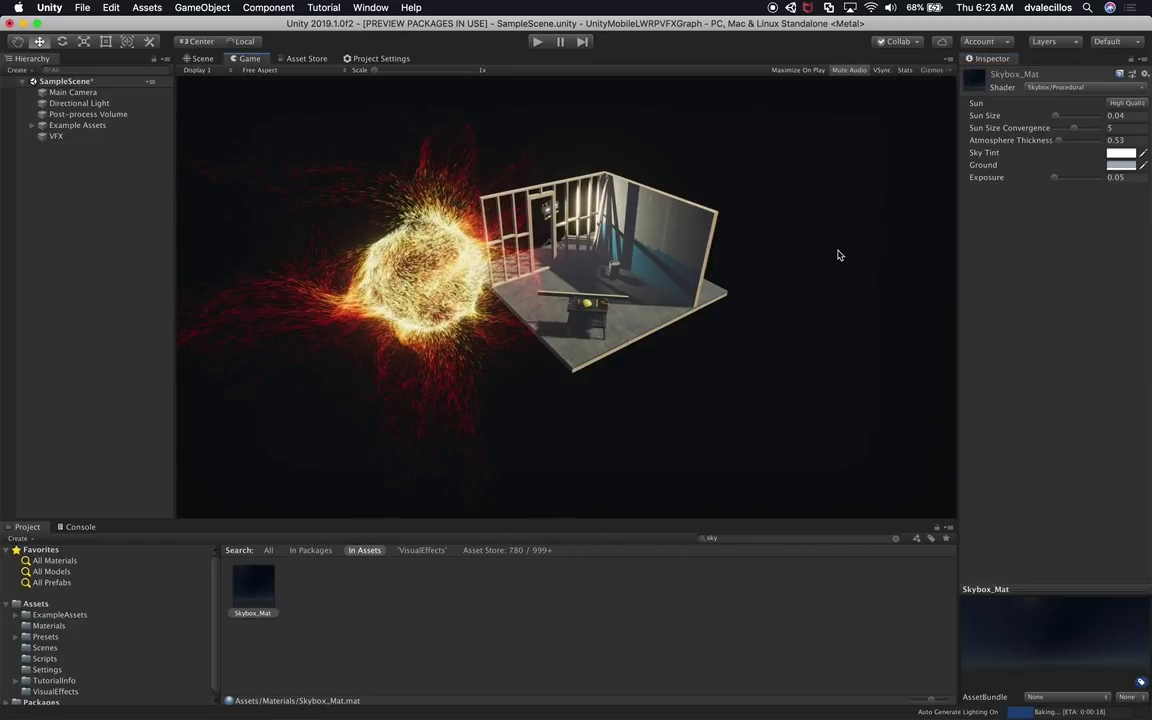